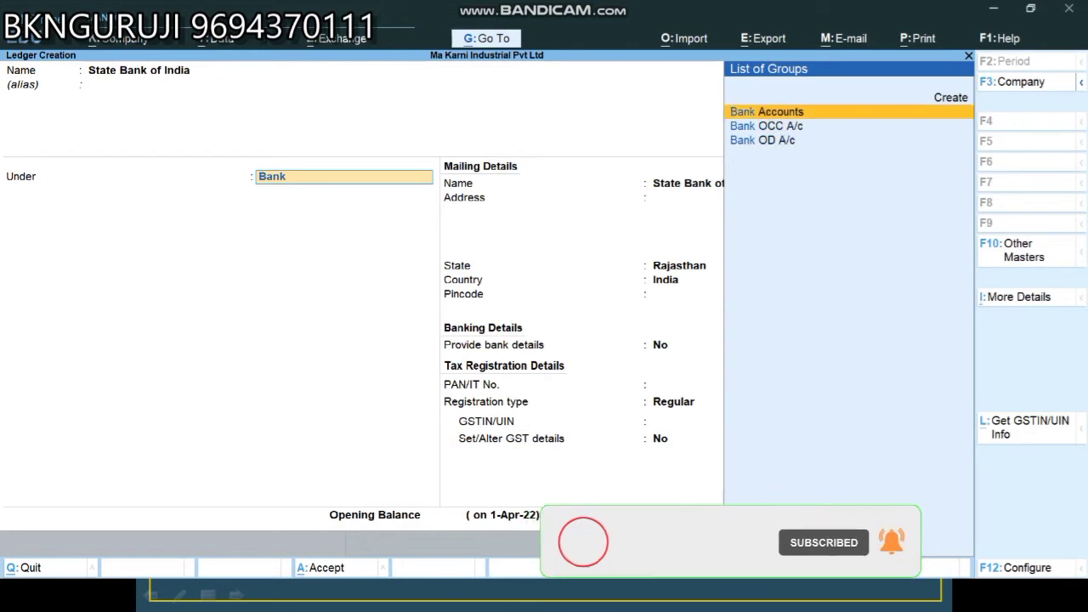
- Create the State Bank of India ledger under Bank Accounts, keeping the default bank and mailing details
key("Return")
key("Return")
key("Return")
key("Return")
key("Return")
key("Return")
key("Return")
key("Return")
key("Return")
key("Return")
key("Return")
key("Return")
key("Return")
key("Return")
key("Return")
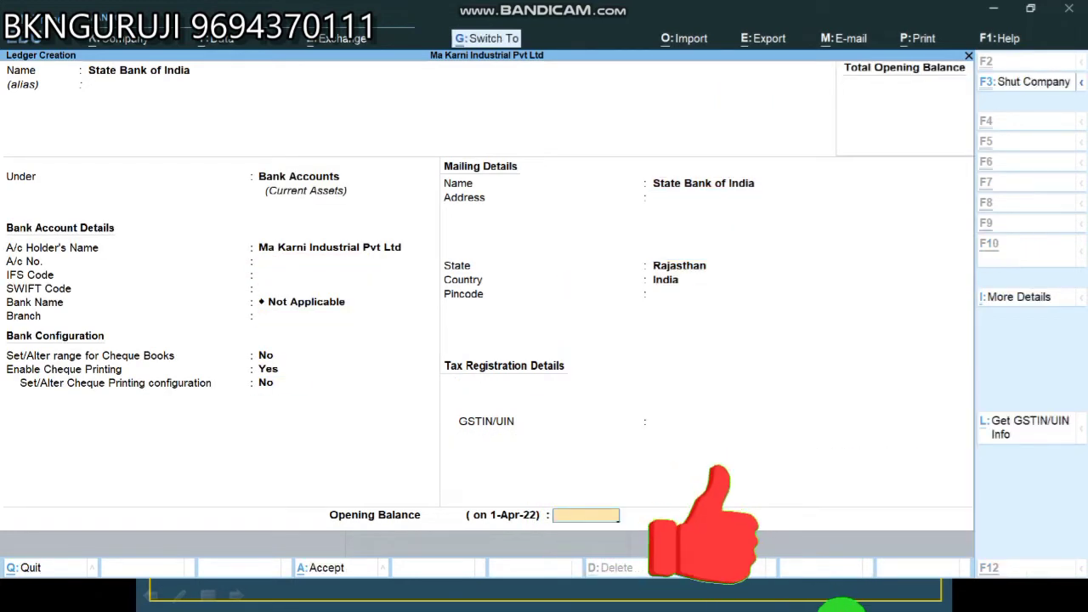
key("ctrl+a")
- Create a Bank of Baroda ledger under Bank Accounts and save it
type("Ba")
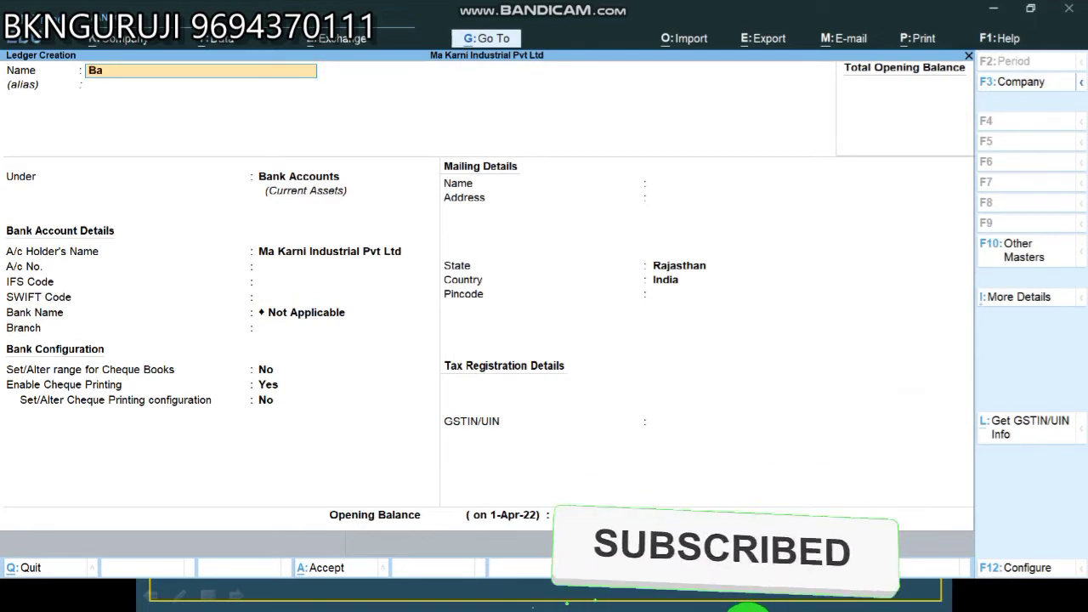
type("nk of In")
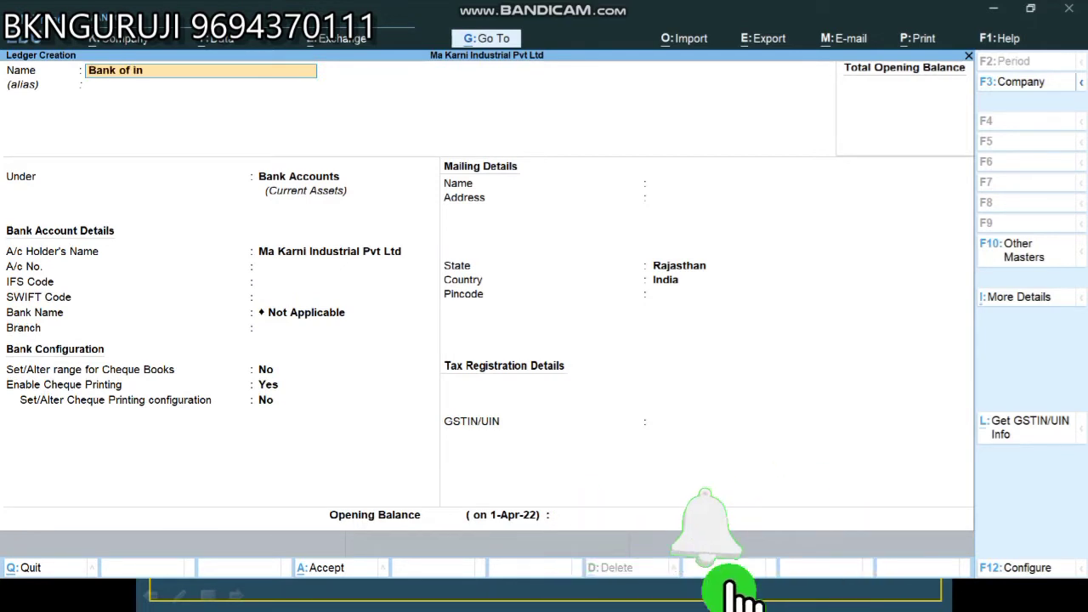
key("BackSpace")
key("BackSpace")
type("Baroda")
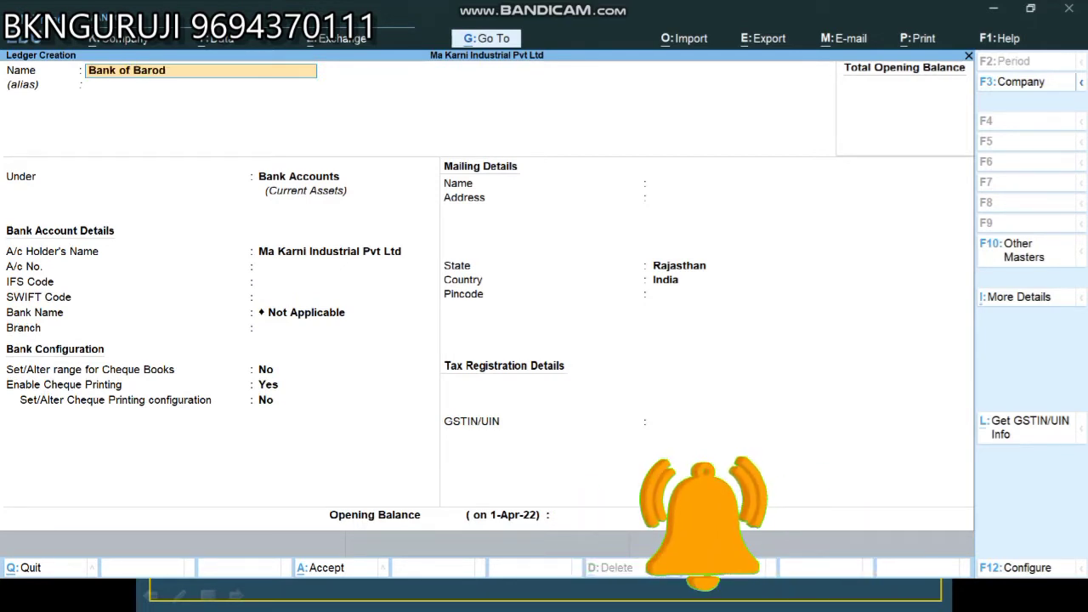
key("Return")
key("Return")
key("ctrl+a")
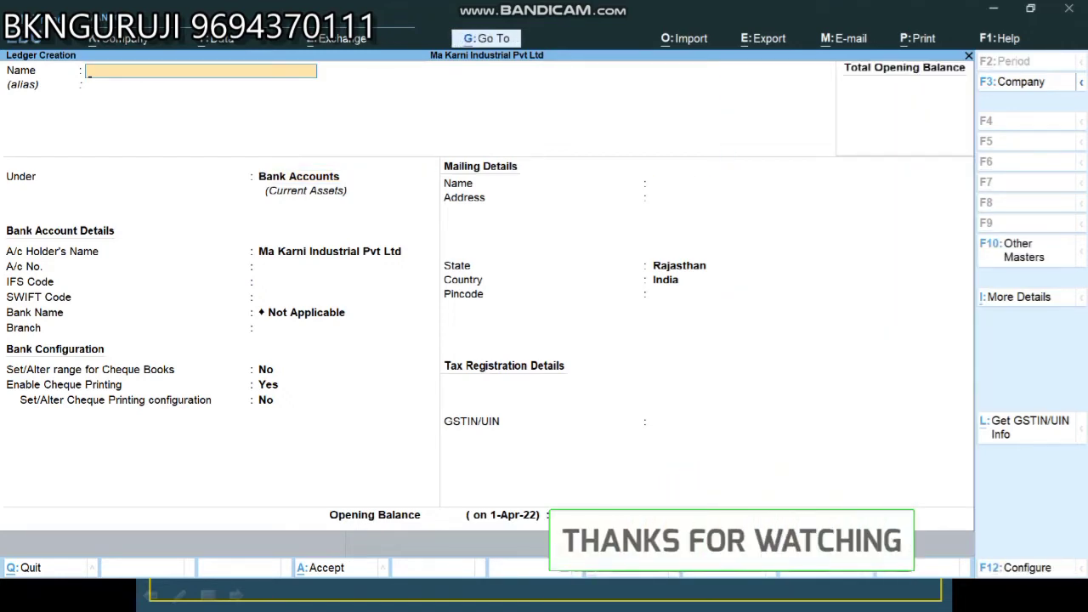
- Leave ledger creation and start a receipt voucher with Cash as the account
key("Escape")
key("Return")
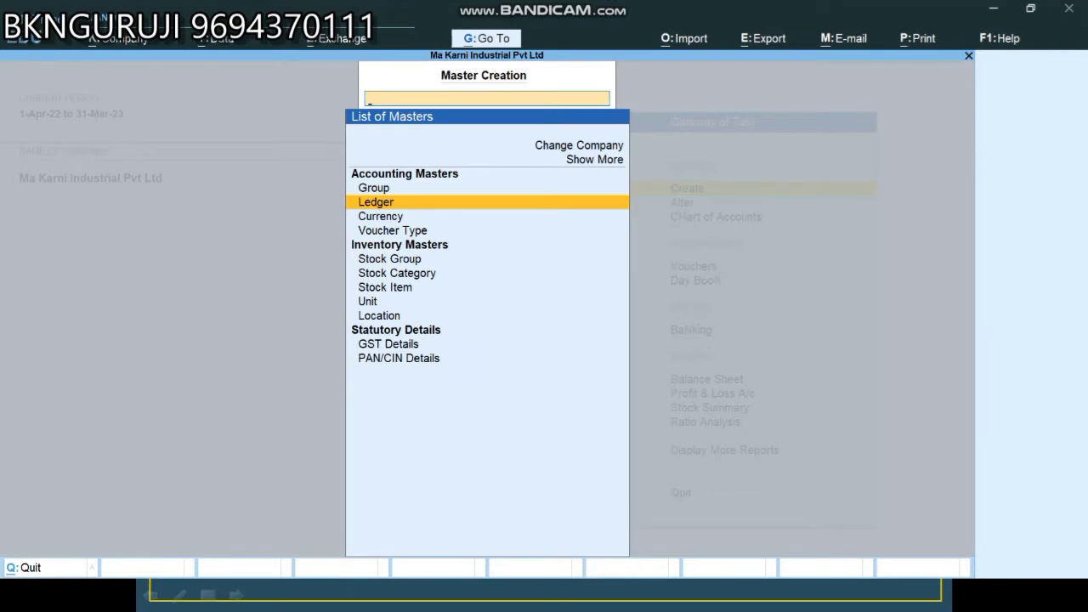
key("Escape")
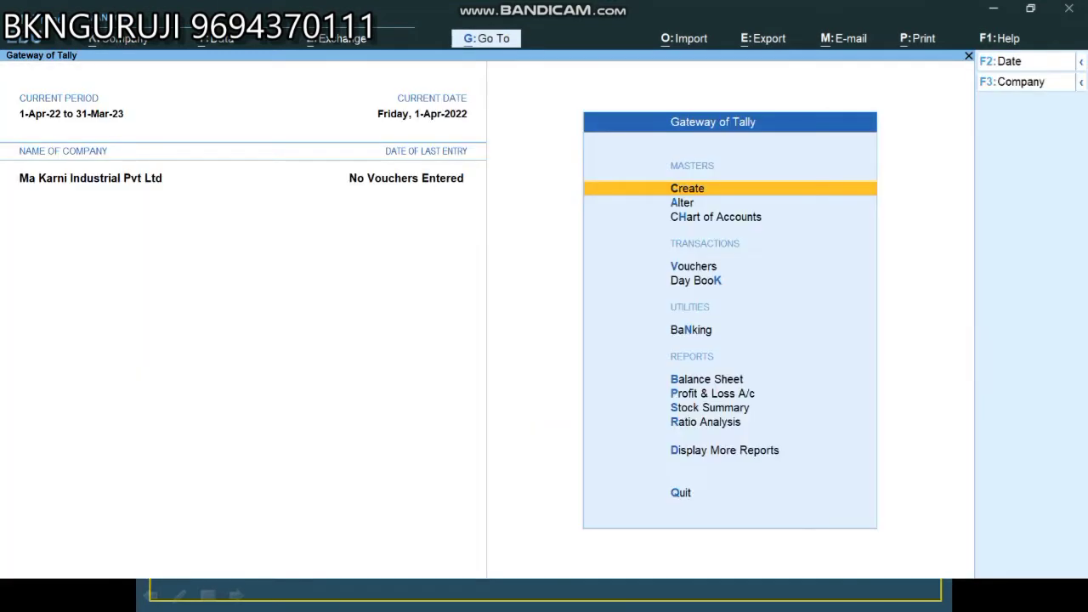
key("Down")
key("Down")
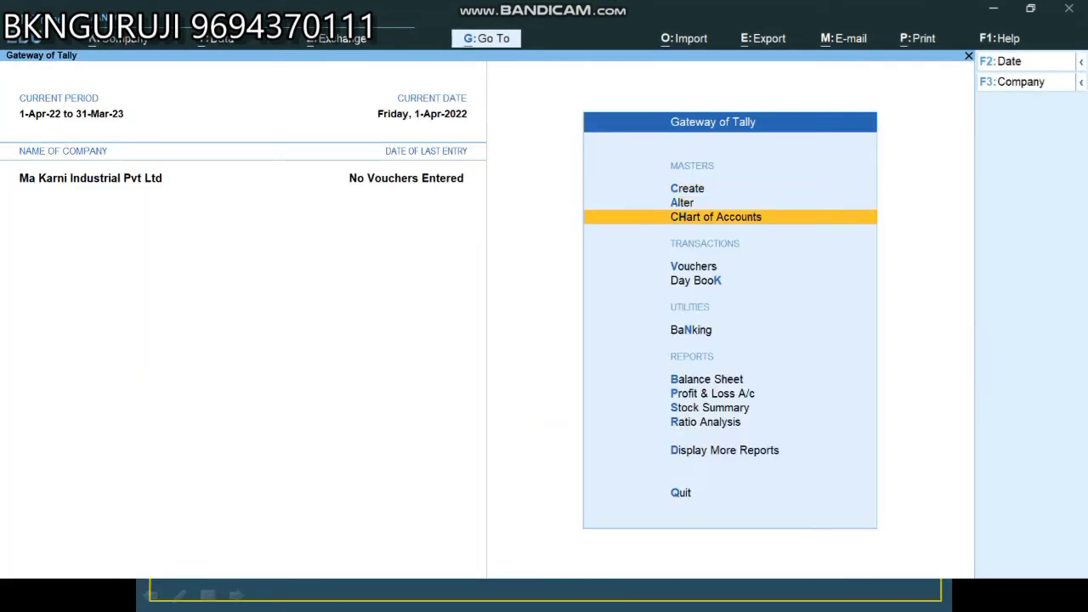
key("Down")
key("Return")
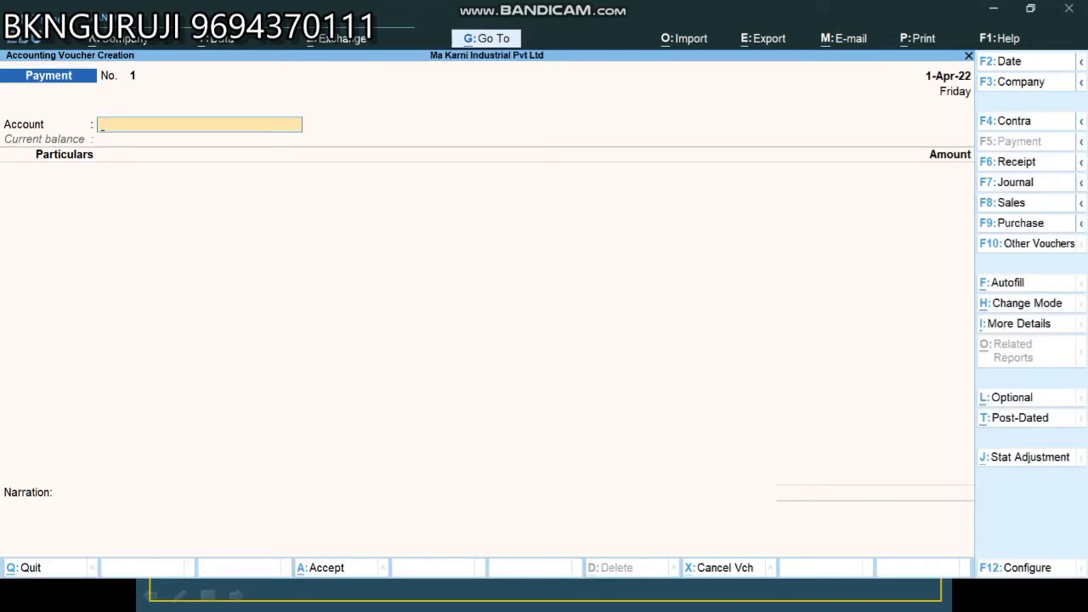
key("XF86AudioLowerVolume")
key("F6")
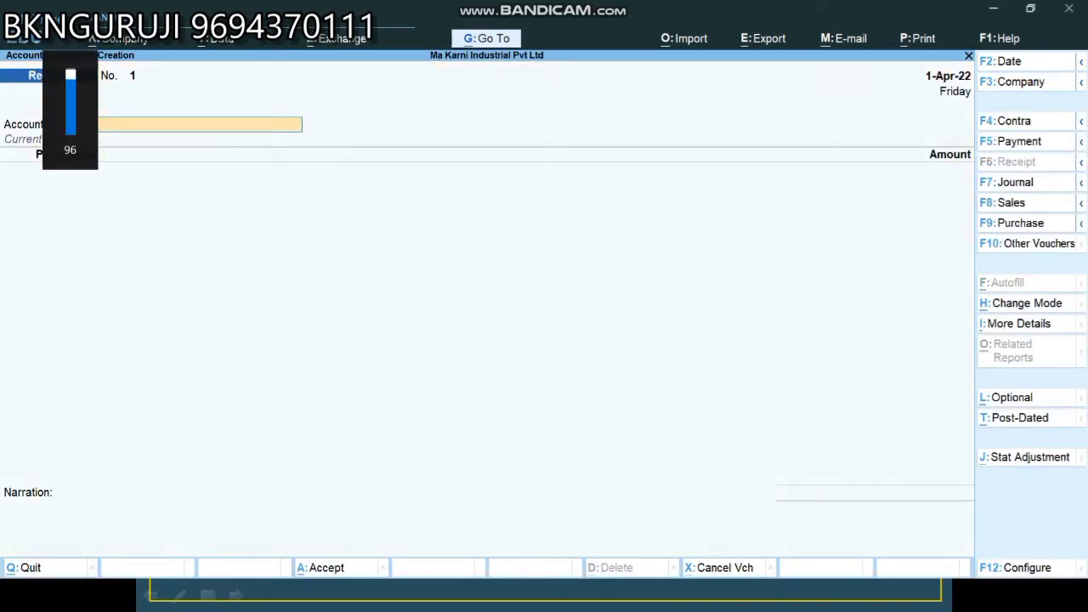
type("Cash")
key("Return")
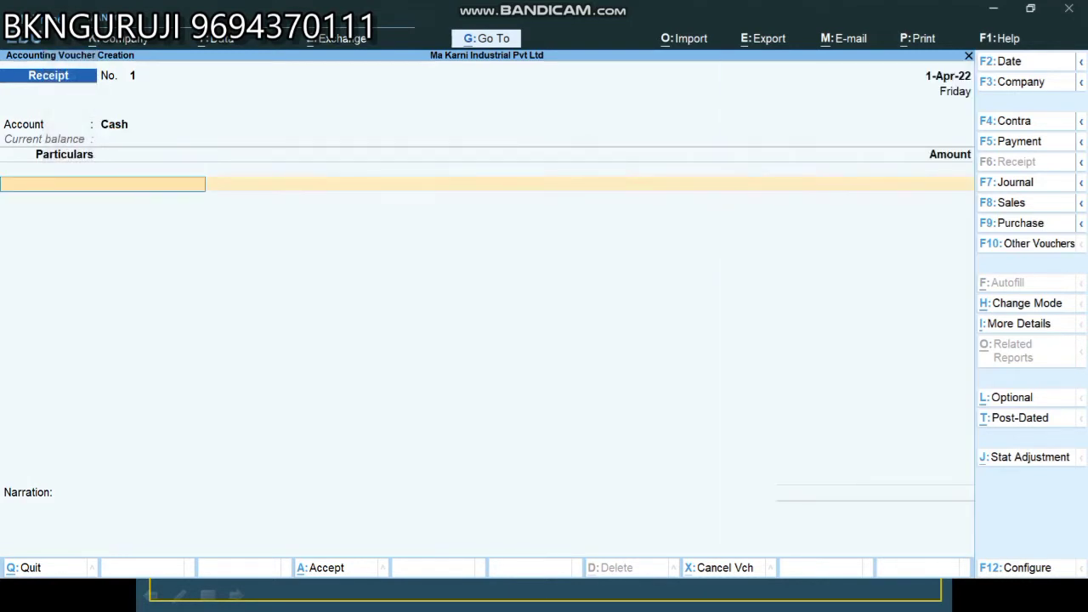
- Create the owner's ledger under Capital Account from within the receipt voucher and use it as the particulars entry
key("alt+c")
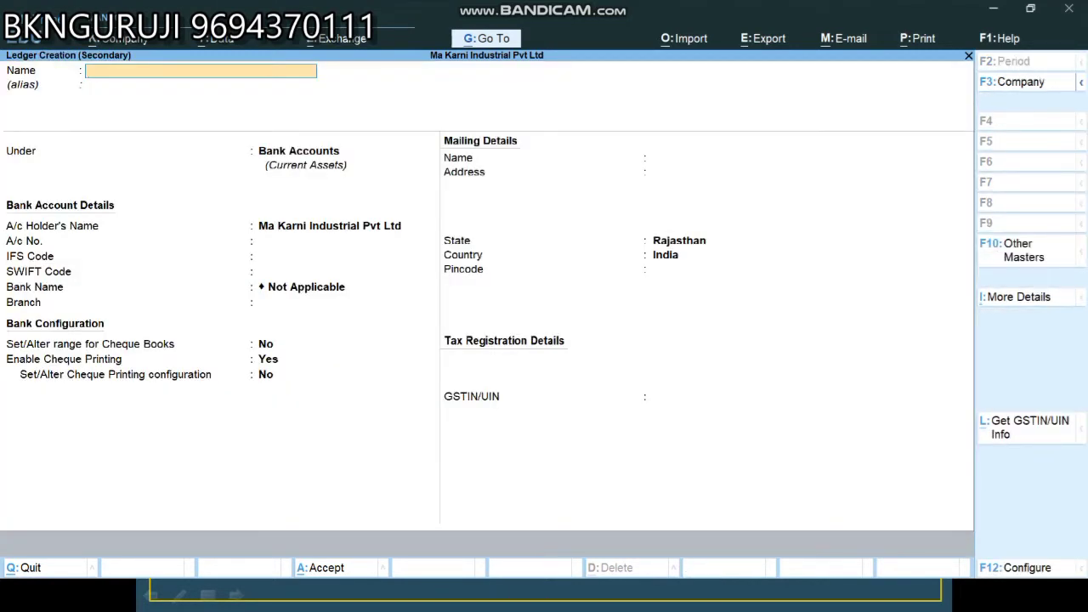
type("Rajkumar")
key("Return")
key("Return")
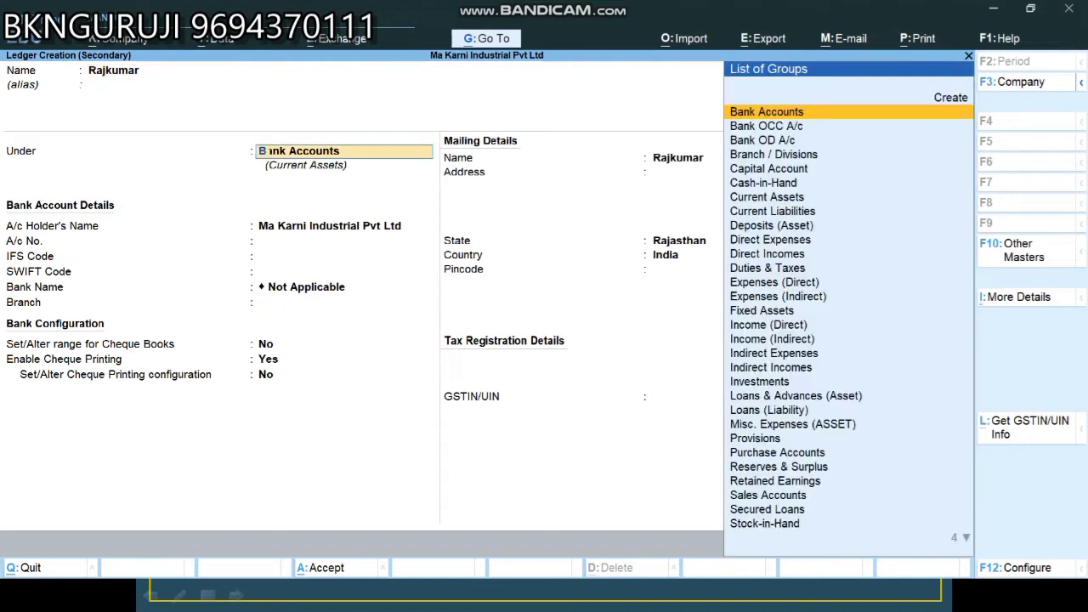
type("b")
key("BackSpace")
type("cap")
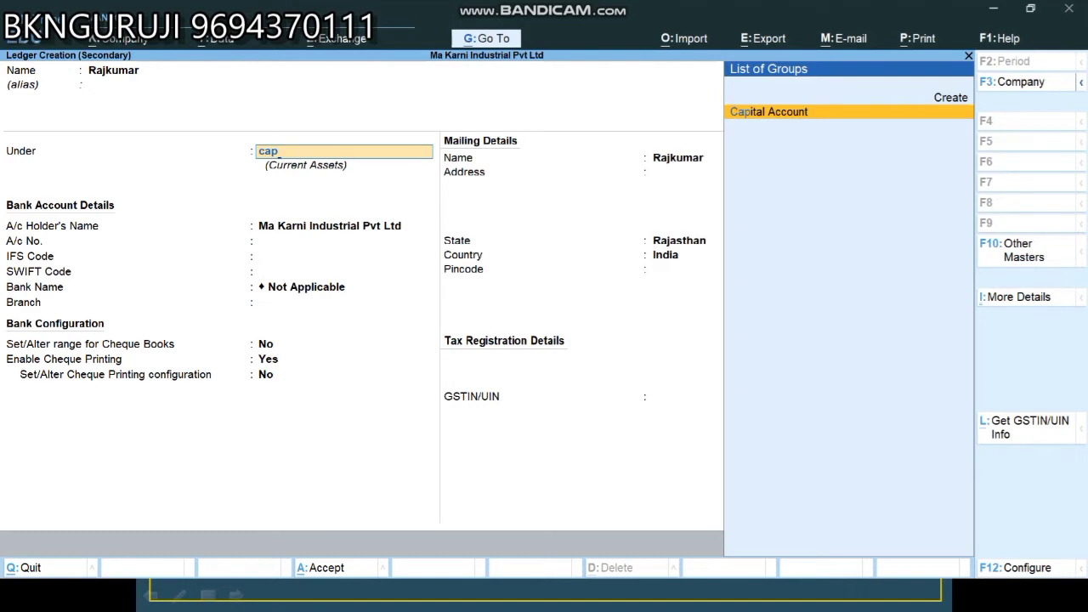
key("Return")
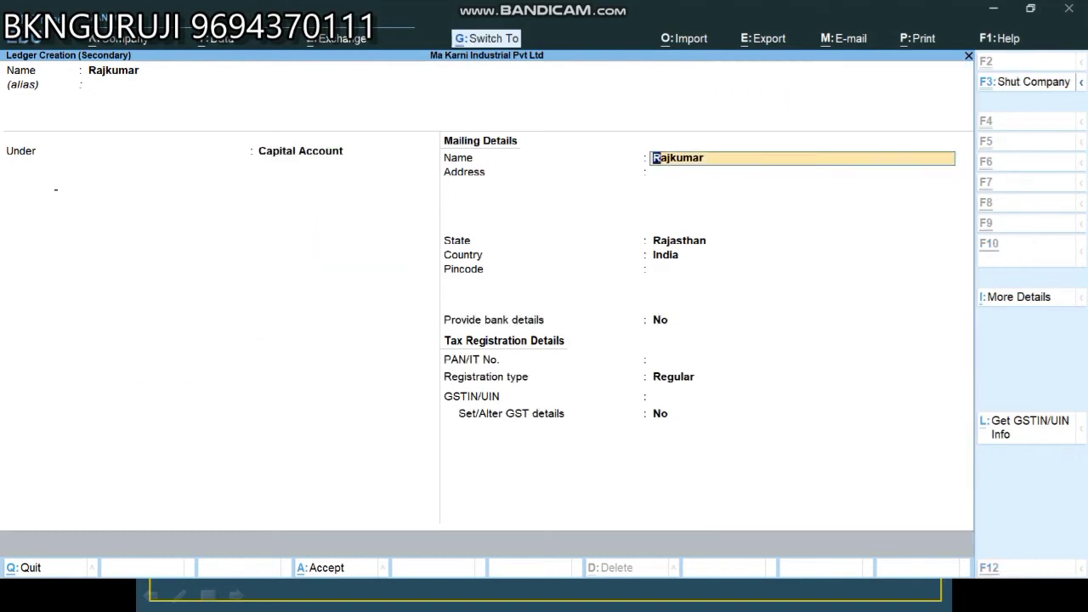
key("ctrl+a")
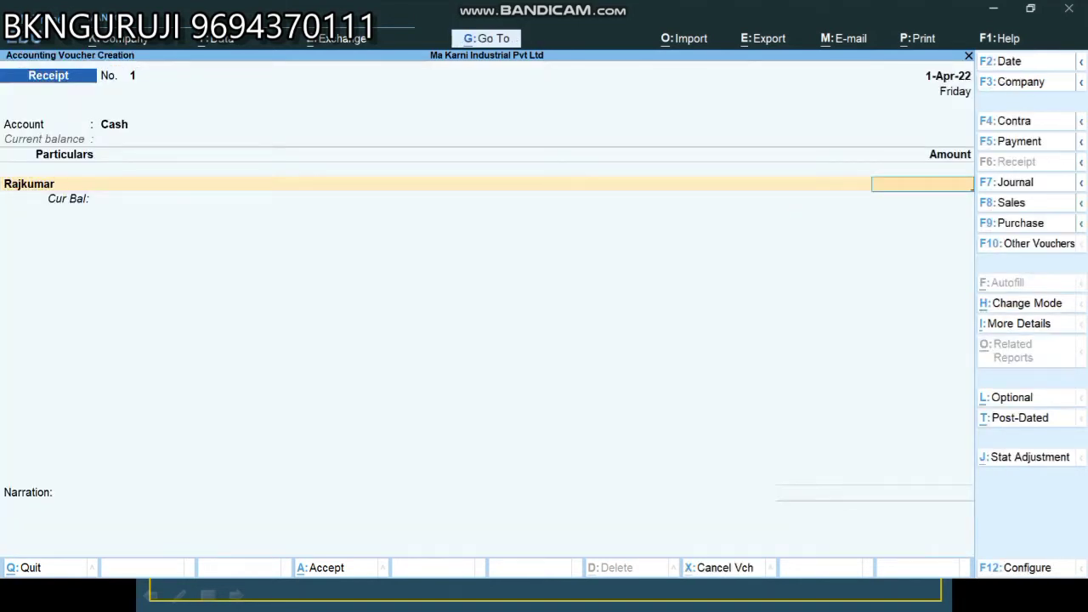
- Enter 200000 as the amount received from the owner's capital ledger
type("200000")
key("Return")
key("Return")
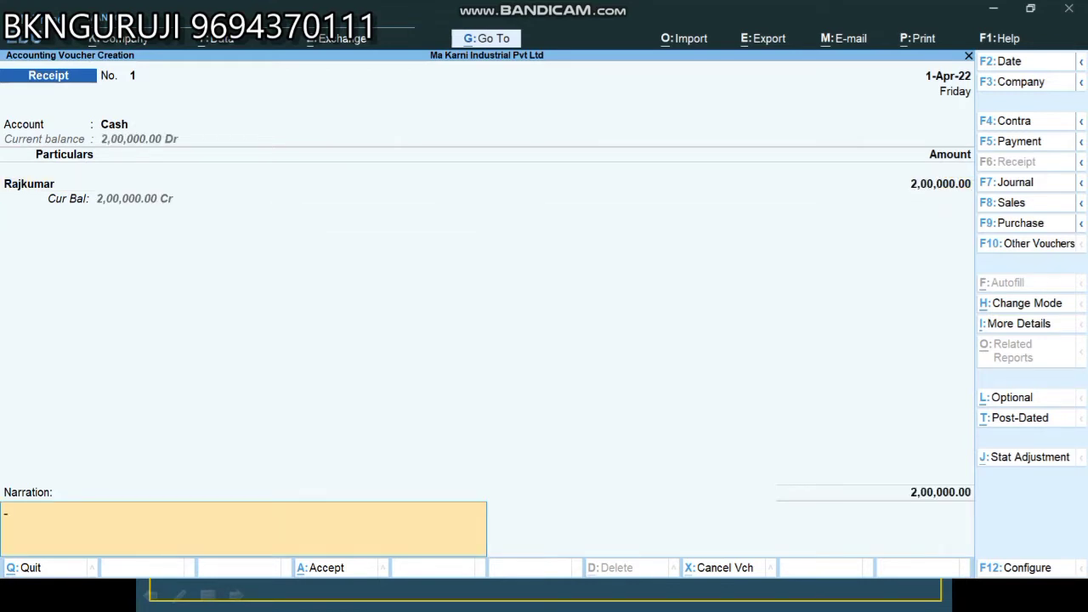
- Add the narration "being business started with cash" and save the receipt voucher
type("beign")
key("BackSpace")
type("ng business s")
key("BackSpace")
key("BackSpace")
type("arted with cash")
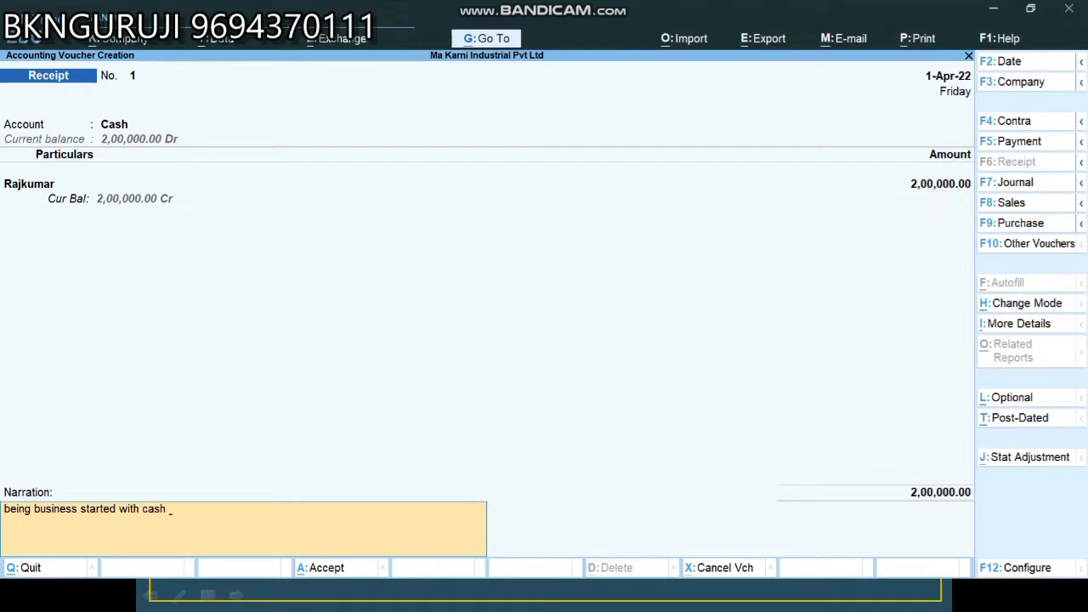
key("Return")
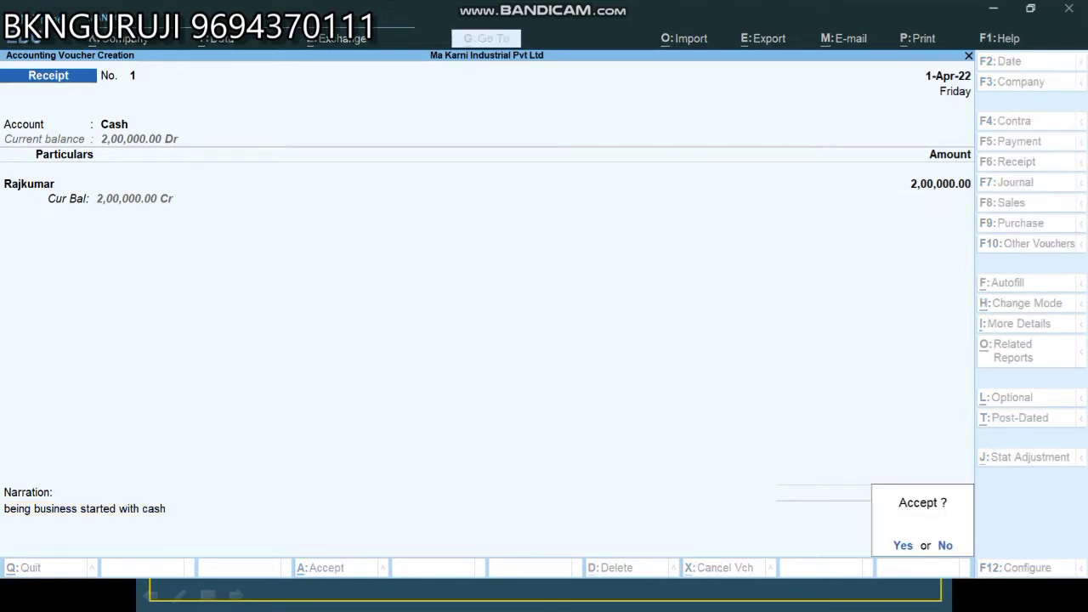
key("y")
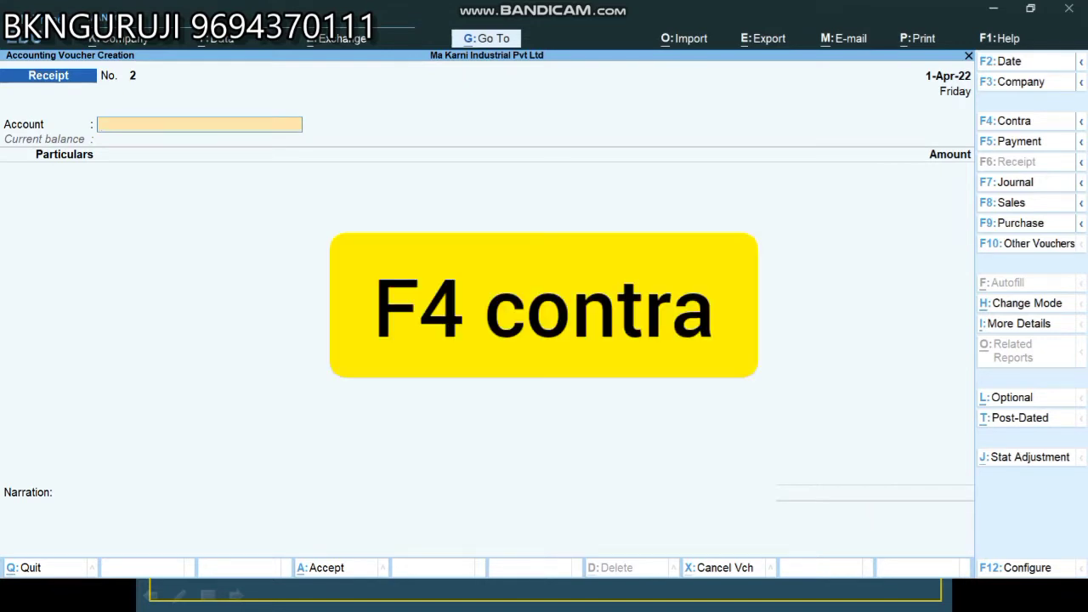
- Start a contra voucher for the State Bank of India account with Cash as the particulars and an amount of 25000
key("F4")
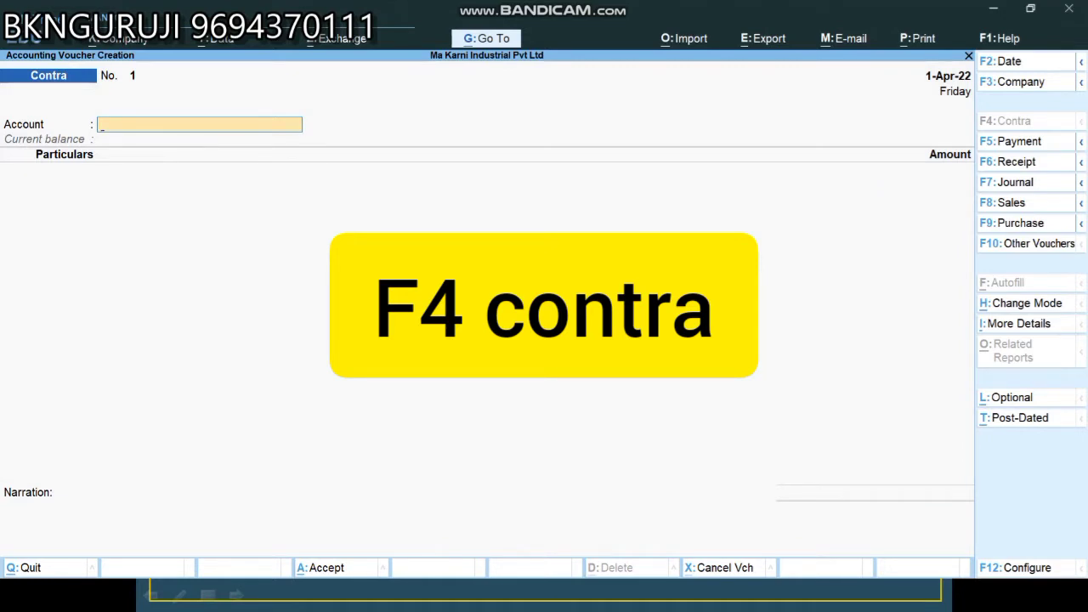
type("S")
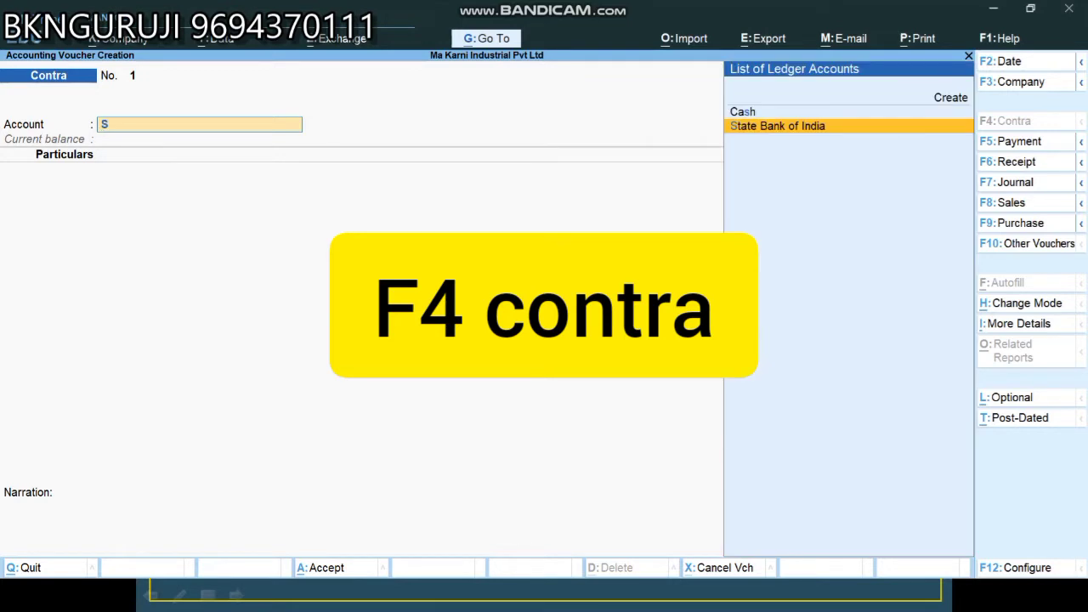
key("Return")
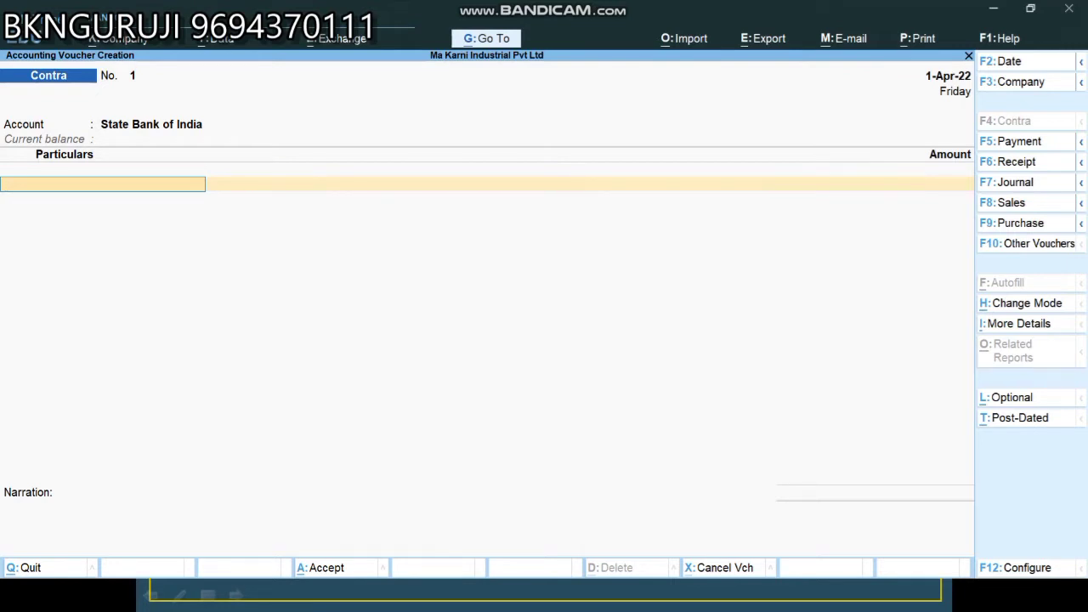
type("Cas")
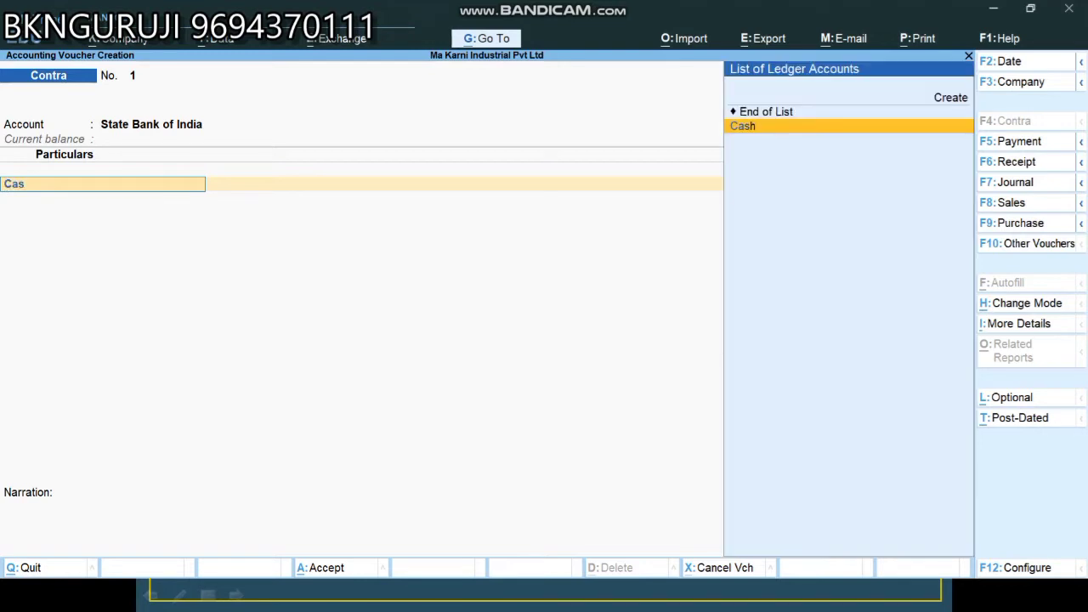
key("Return")
type("25000")
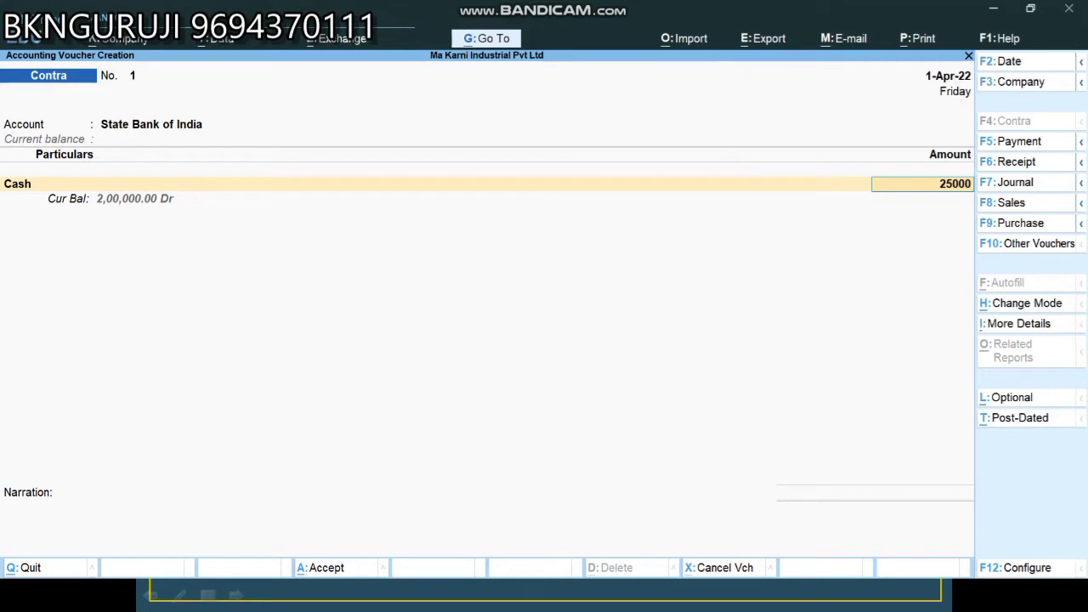
key("Return")
key("Return")
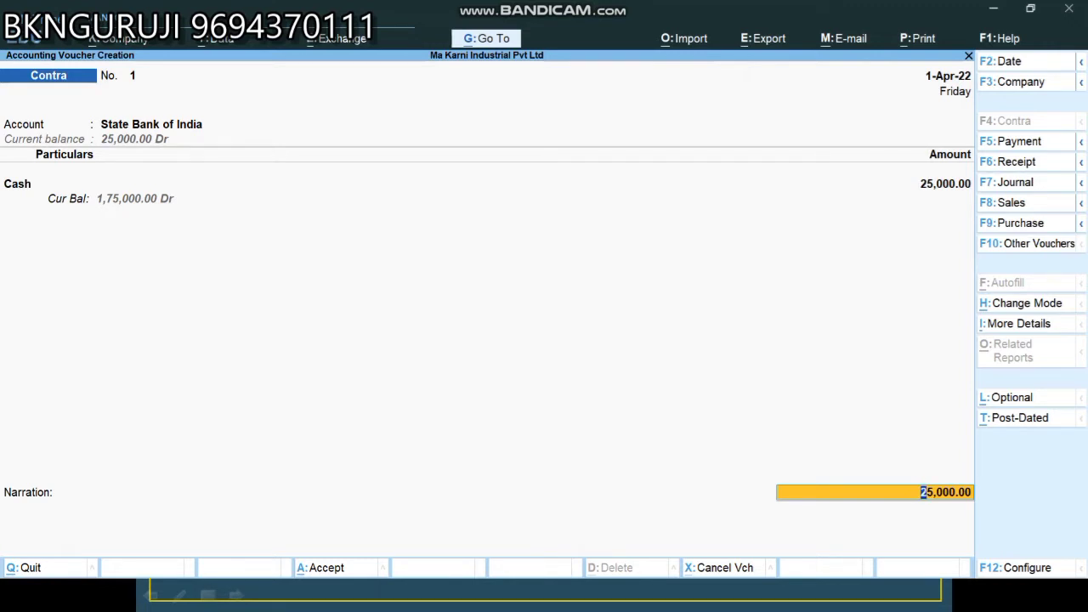
- Allocate the State Bank of India deposit as a Cash transaction with a denomination of 50 notes of 500
key("Return")
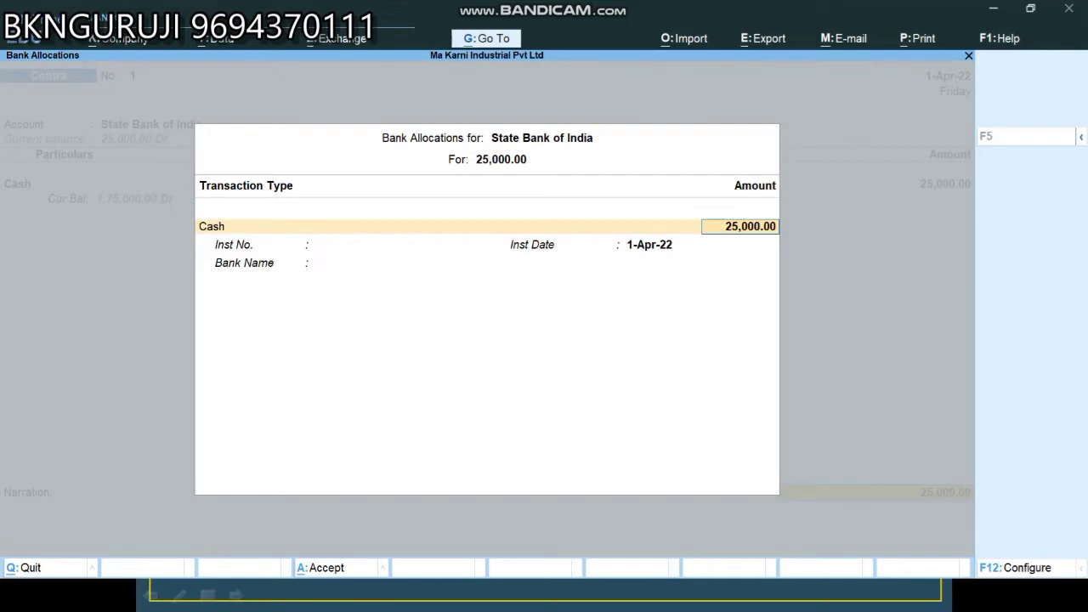
key("Return")
key("Return")
key("Return")
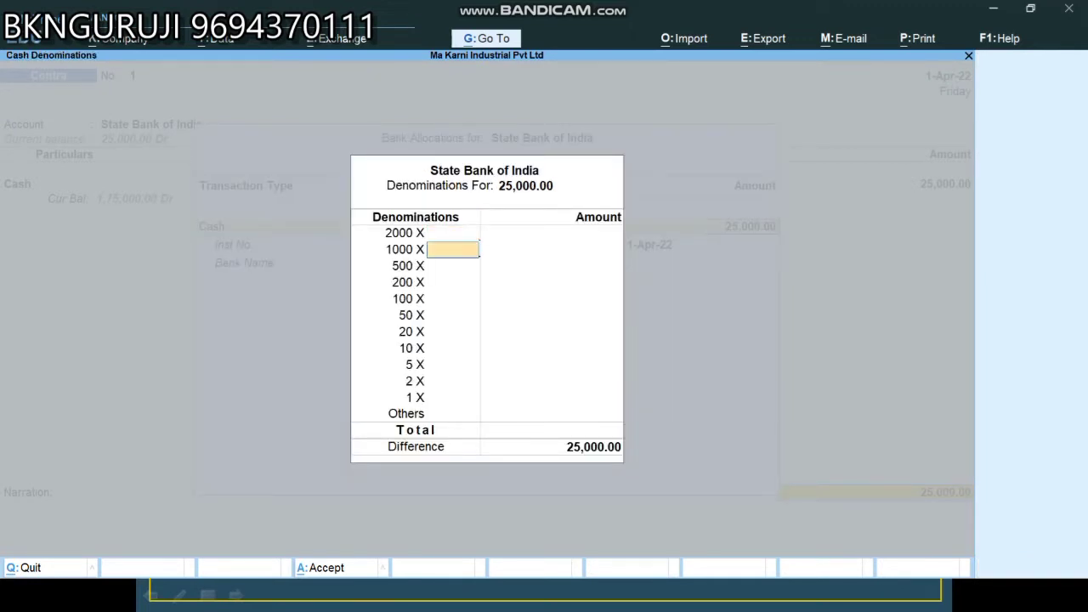
type("50")
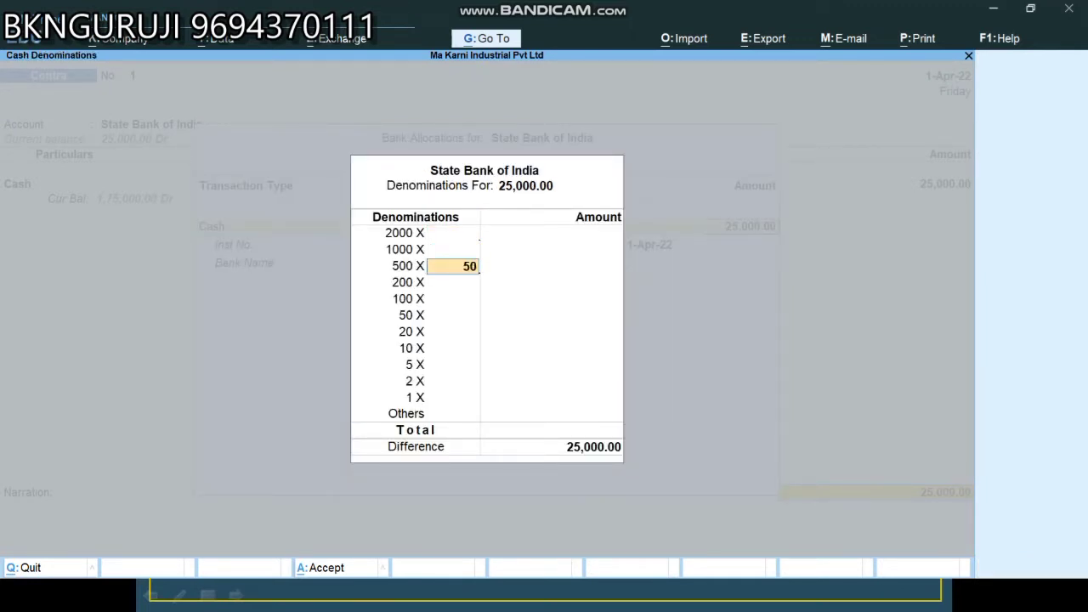
key("Return")
key("Return")
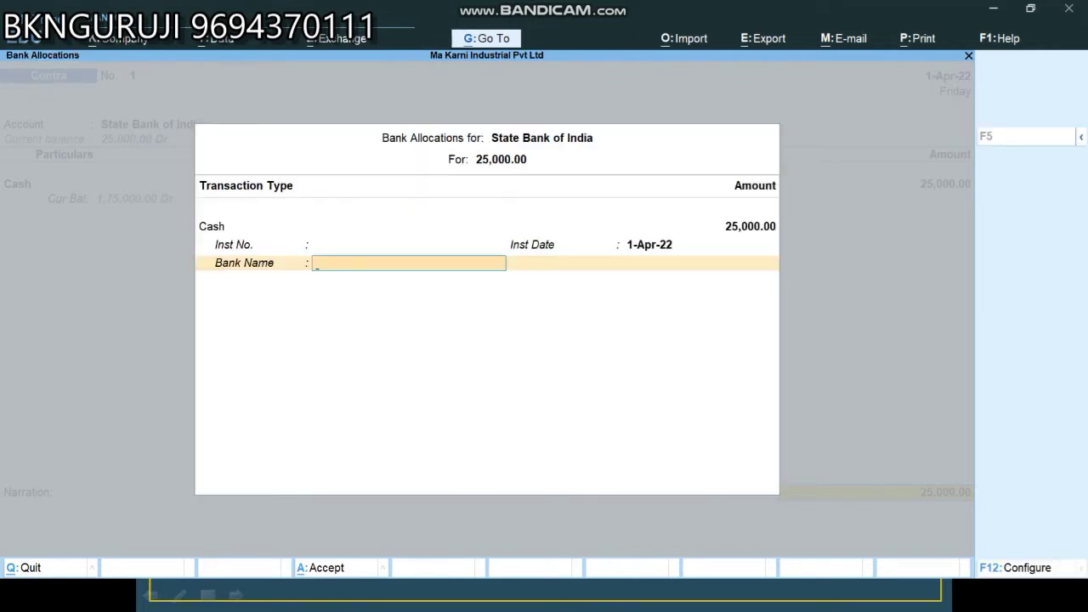
key("Return")
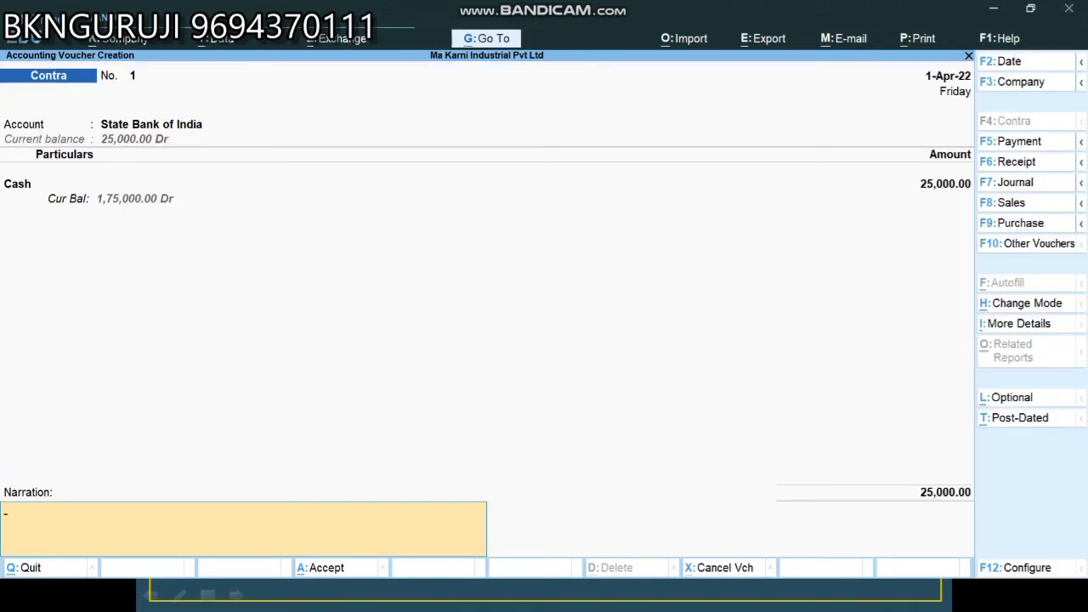
- Enter the contra voucher narration "beign cash deposited into the sbi bank"
type("beign cash deposite")
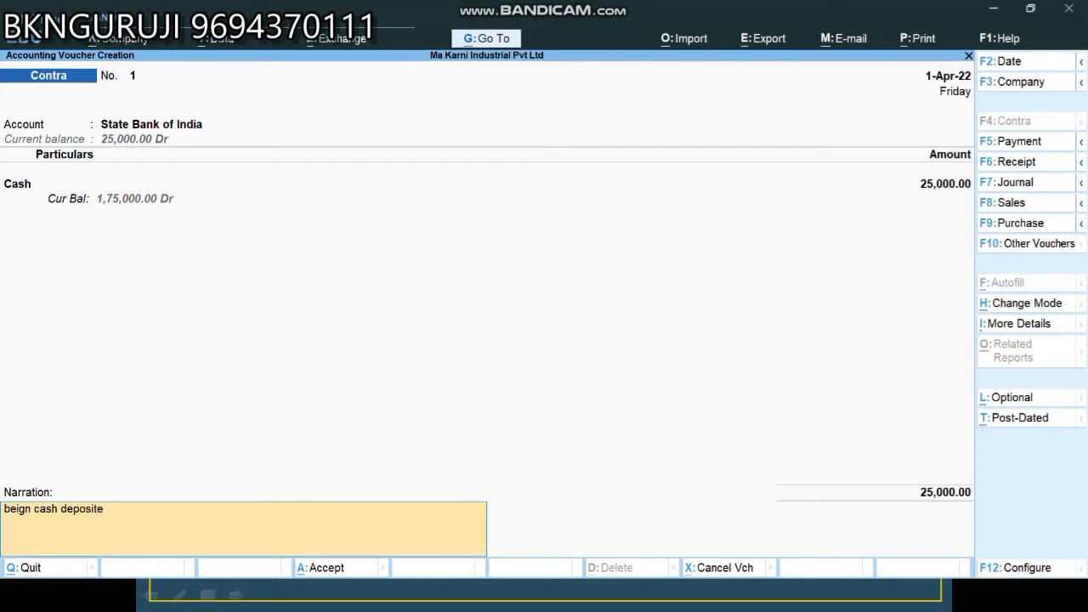
type("d into the sbi bank")
- Preview the printout of the State Bank of India deposit contra voucher and enlarge the page
key("alt+p")
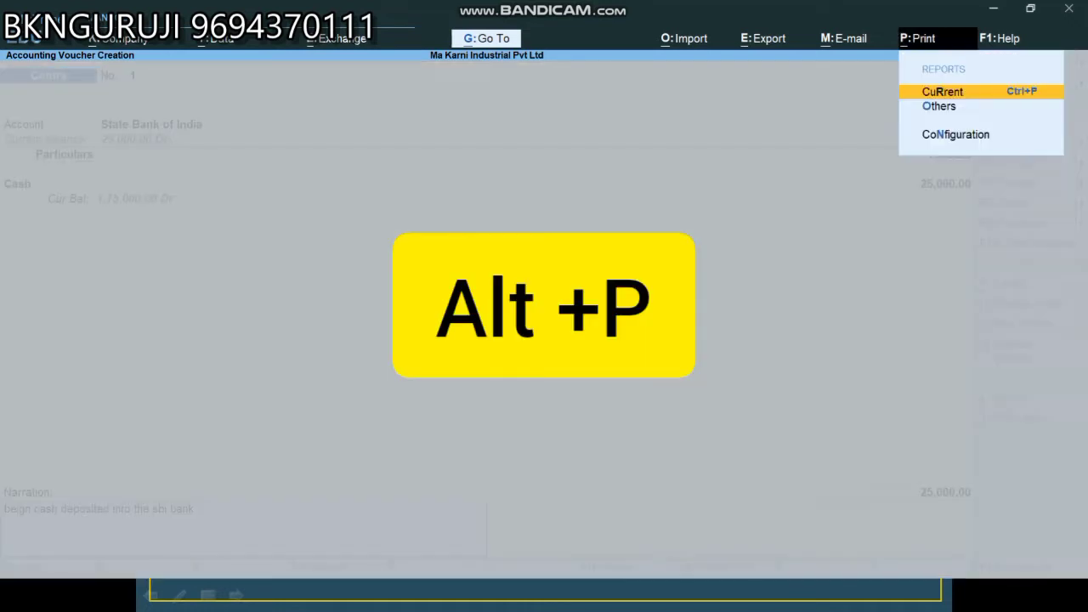
key("Return")
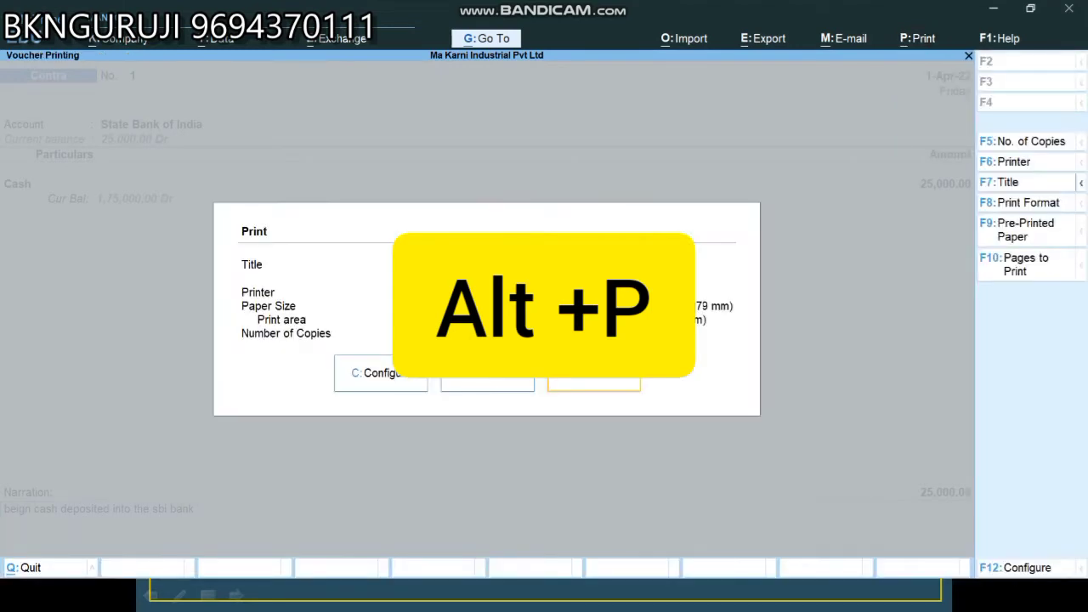
key("Left")
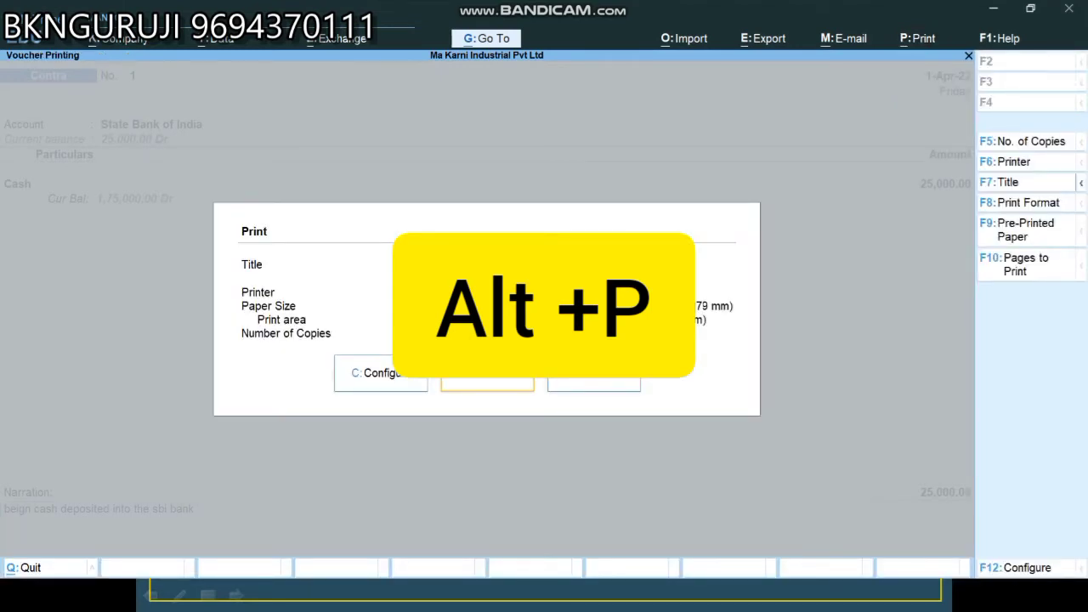
key("Return")
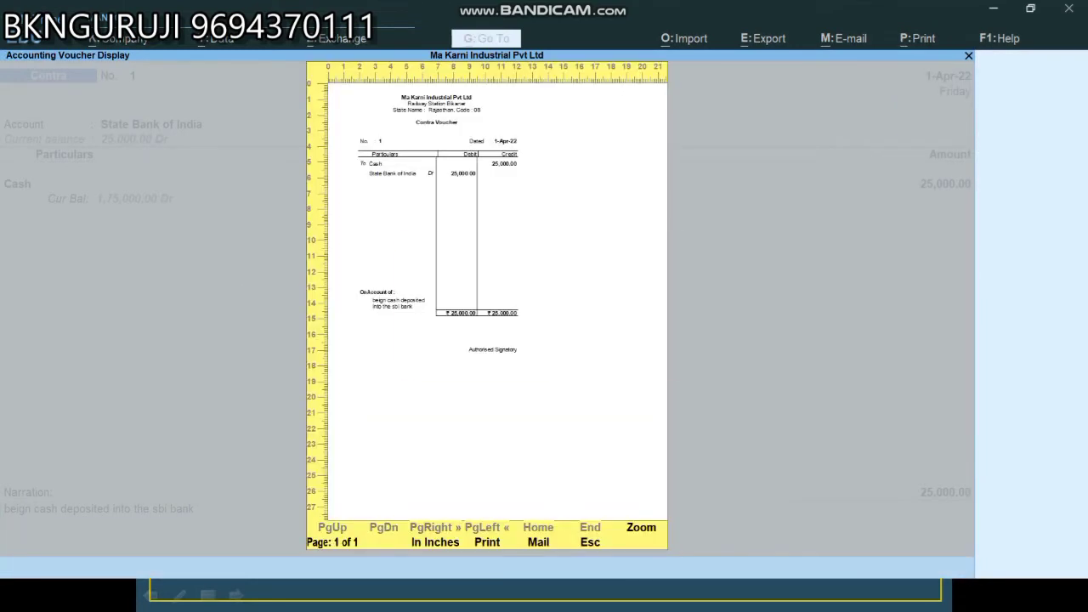
key("alt+z")
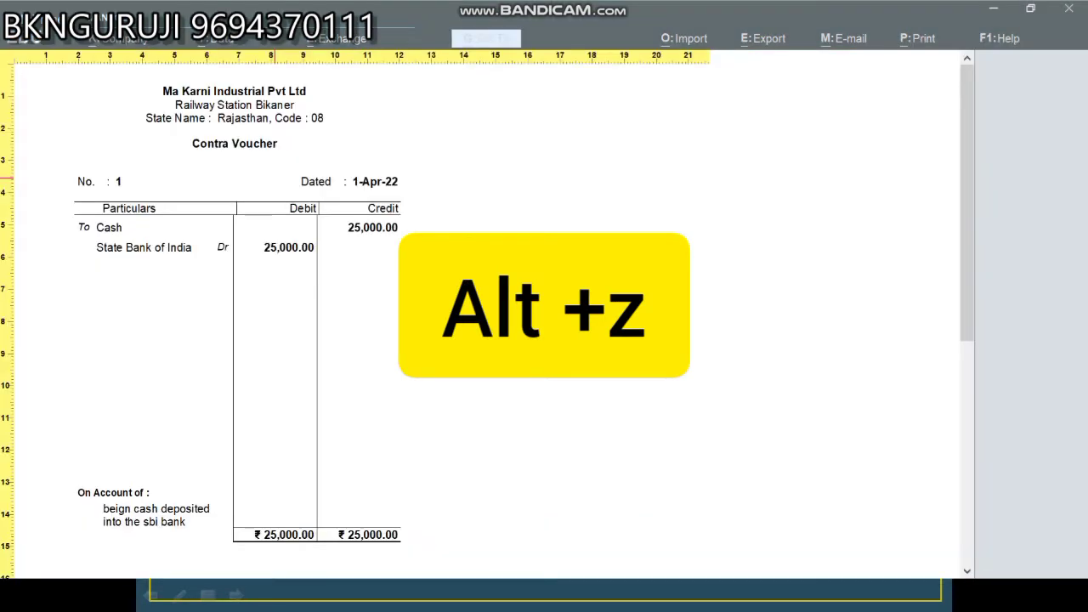
- Examine the deposit voucher's print layout from the company heading to the signature line, and return to the voucher entry
key("Down")
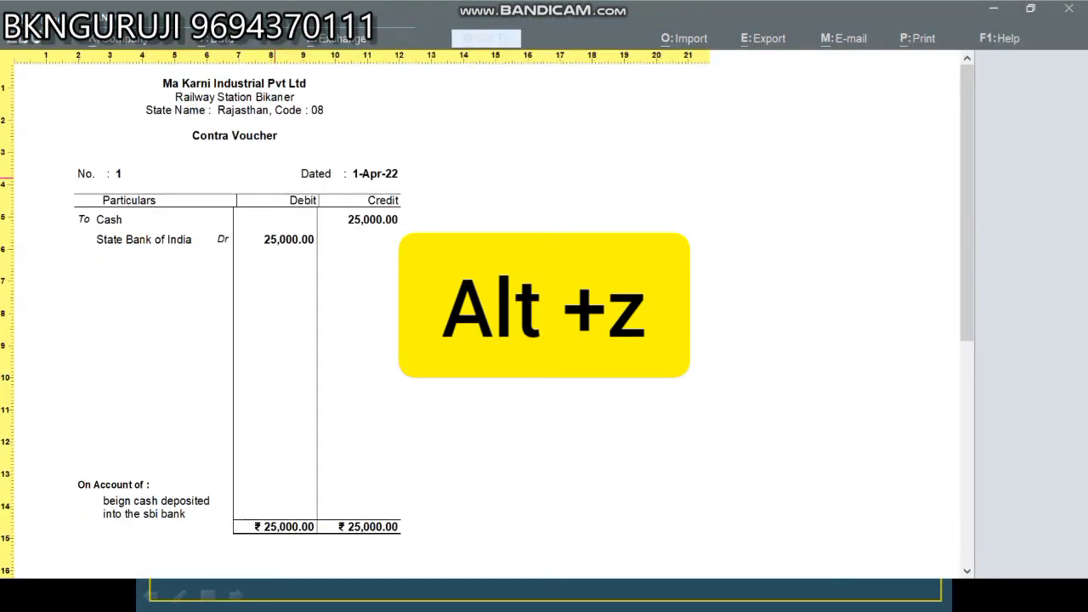
key("Up")
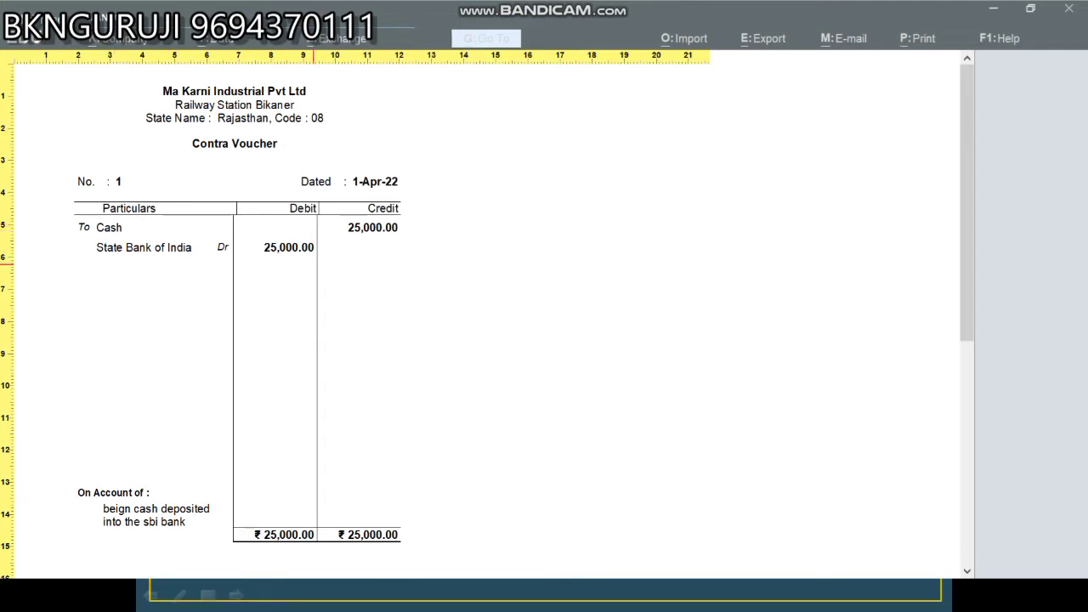
scroll(334, 289, "down", 1)
scroll(336, 289, "down", 5)
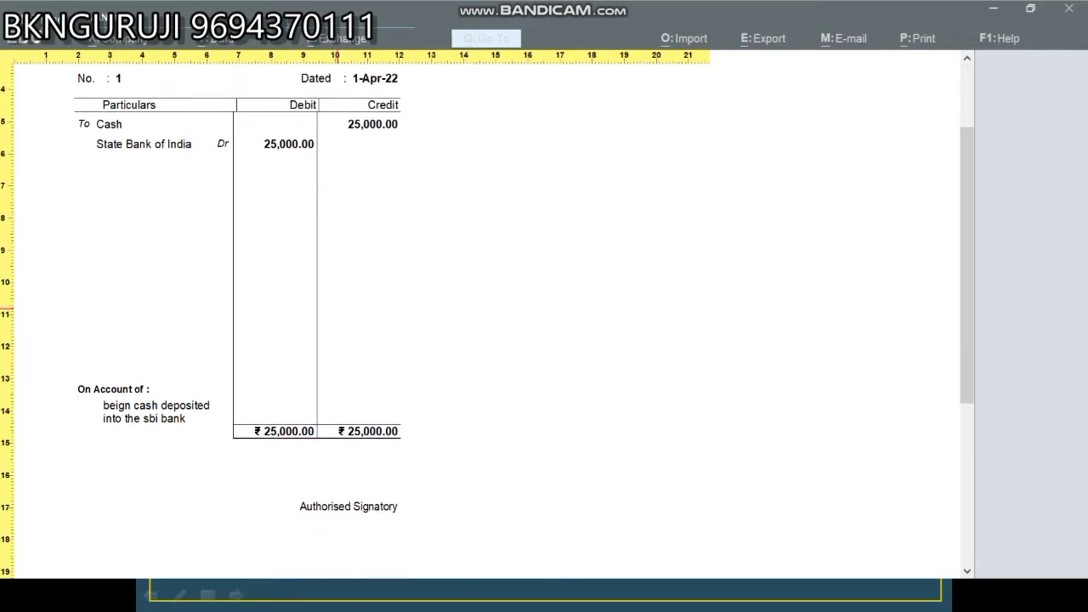
scroll(336, 476, "down", 2)
scroll(336, 442, "up", 2)
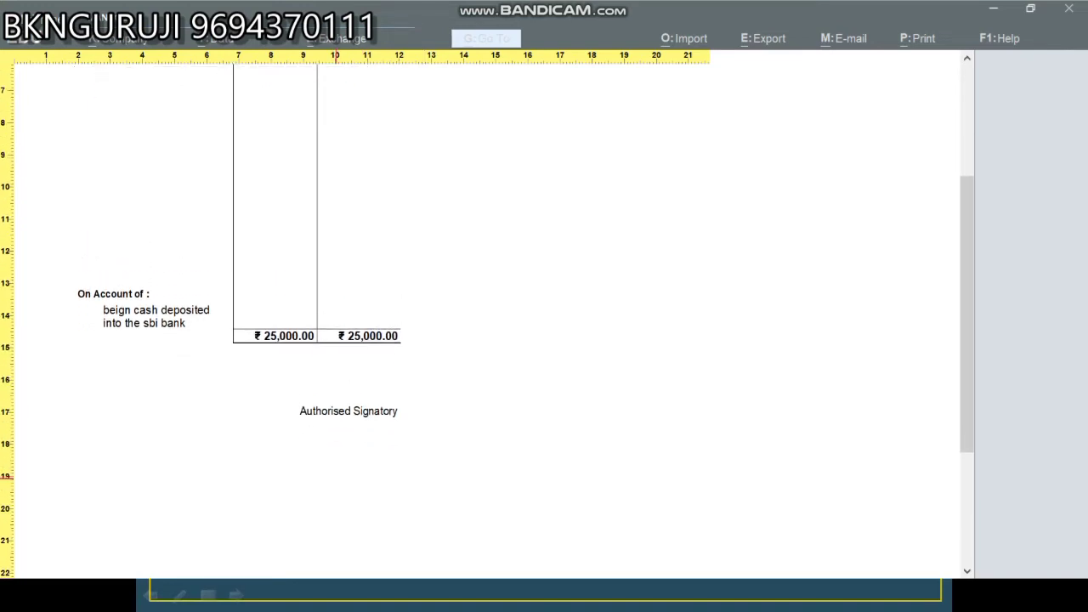
scroll(335, 433, "up", 6)
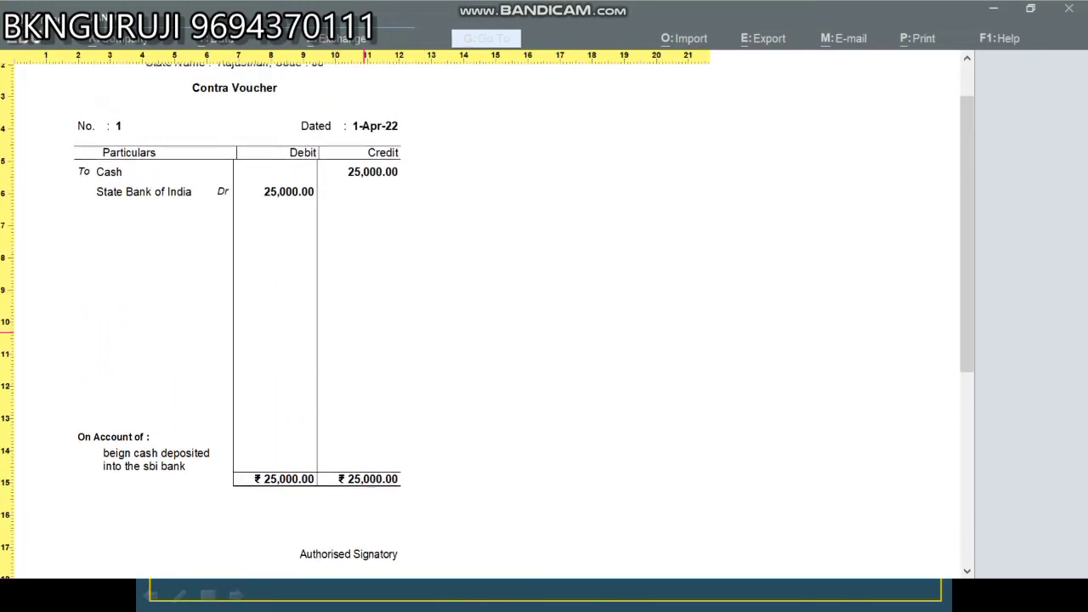
key("Escape")
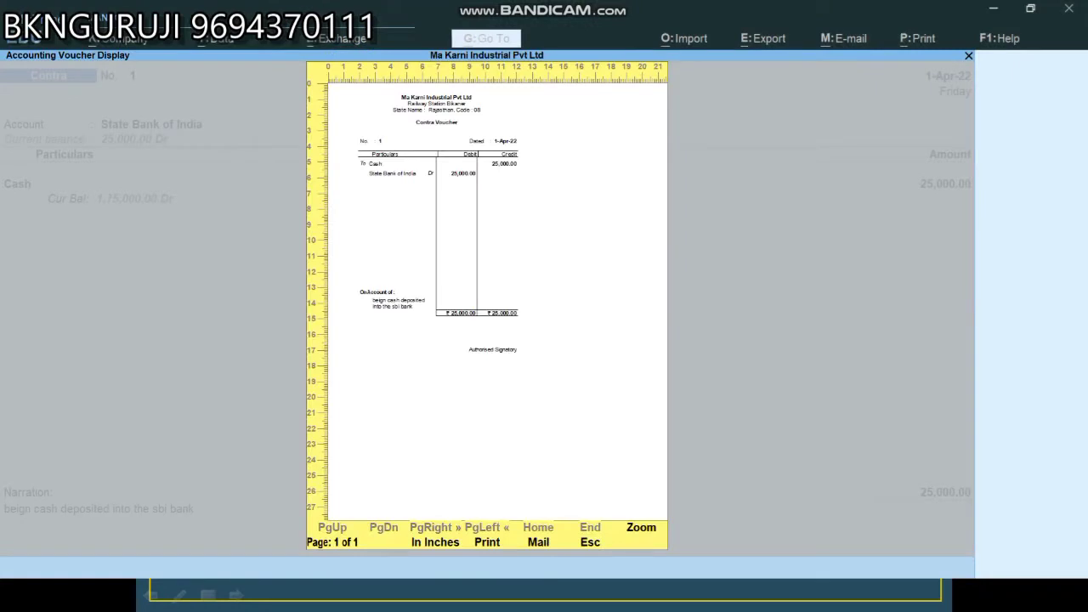
key("Escape")
key("Escape")
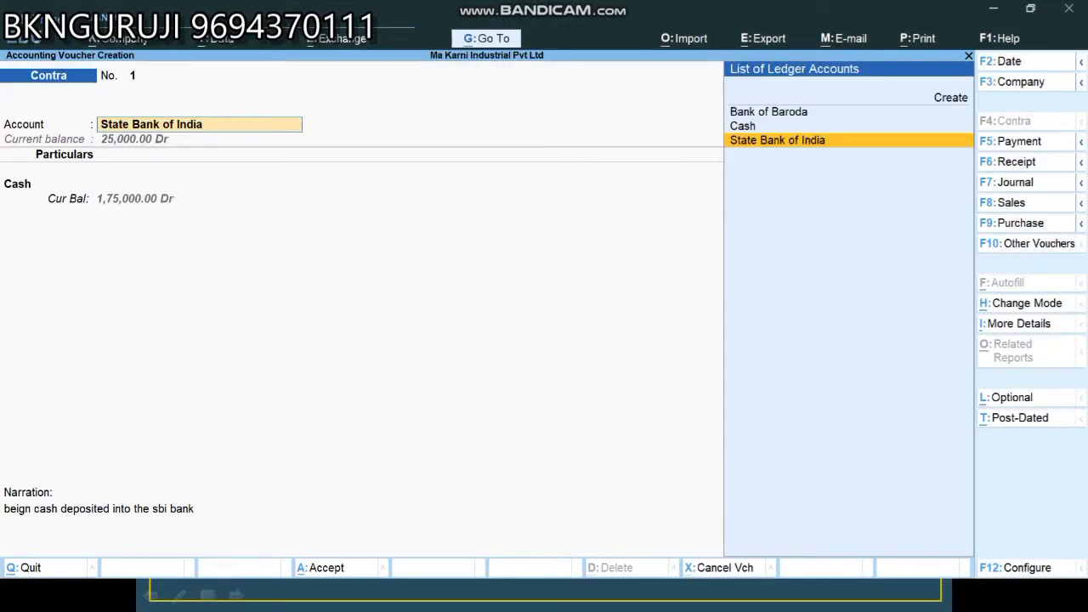
- Accept the deposit's cash denominations and bank allocation again, and save the contra voucher
key("Return")
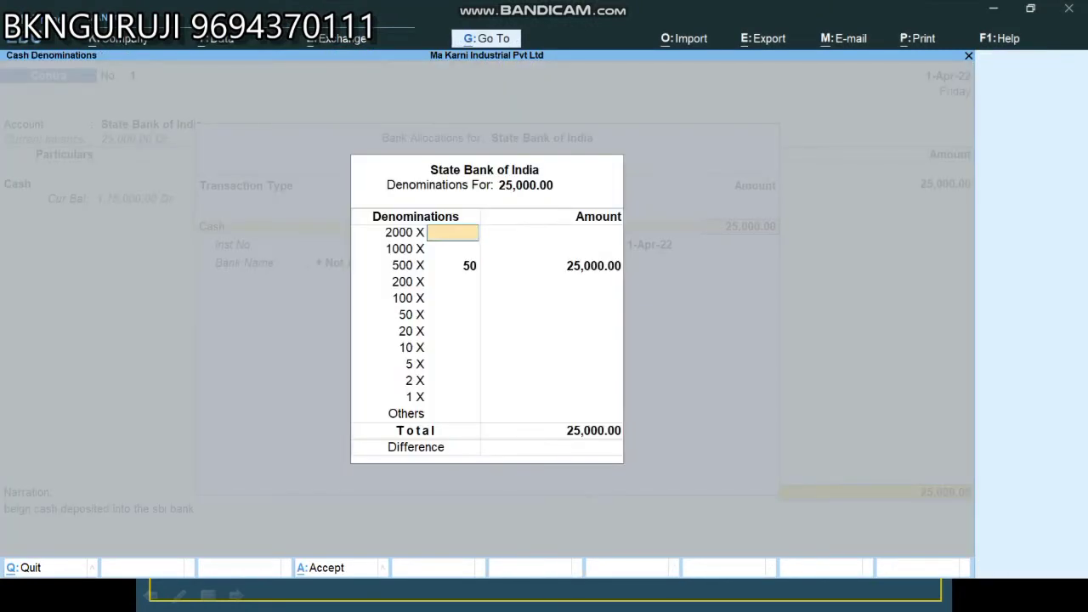
key("ctrl+a")
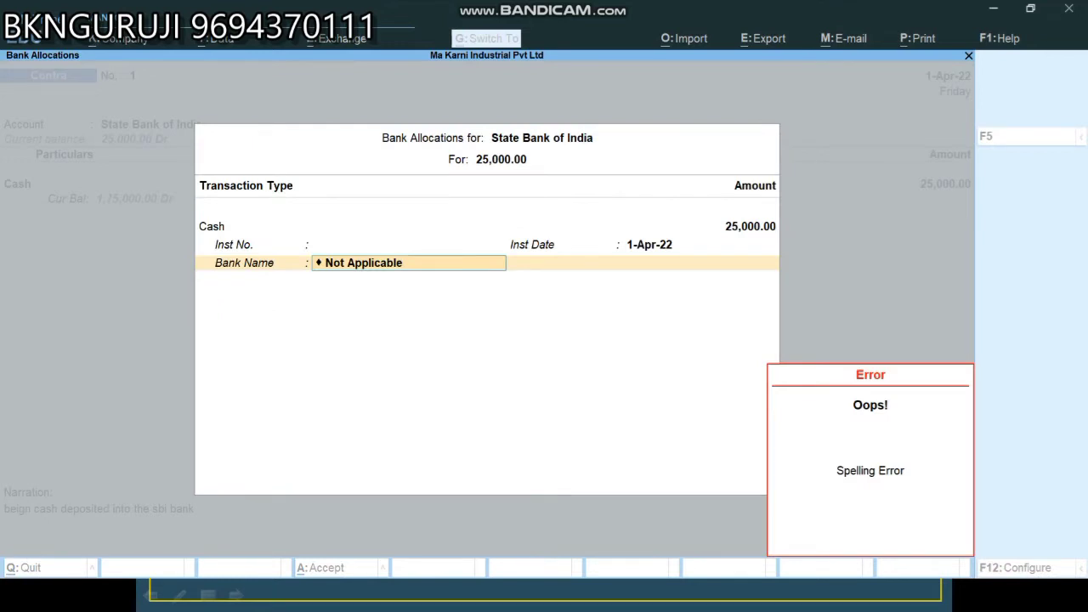
key("ctrl+a")
key("ctrl+a")
key("ctrl")
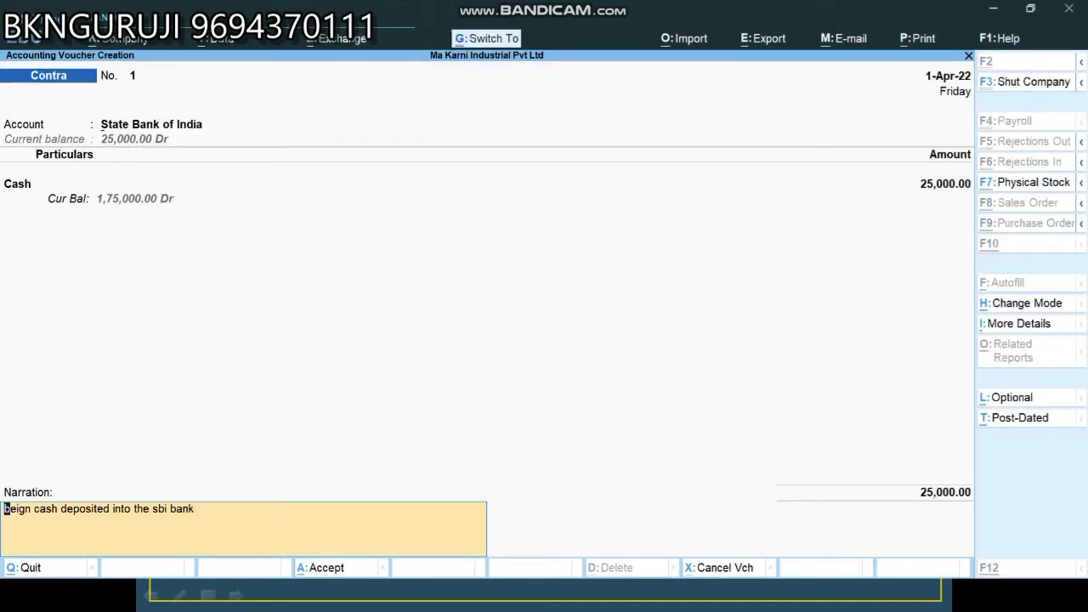
key("ctrl+a")
- Switch to the PowerPoint slide show, read the cash withdrawal entry of the bank project, and return to TallyPrime
key("alt+Tab")
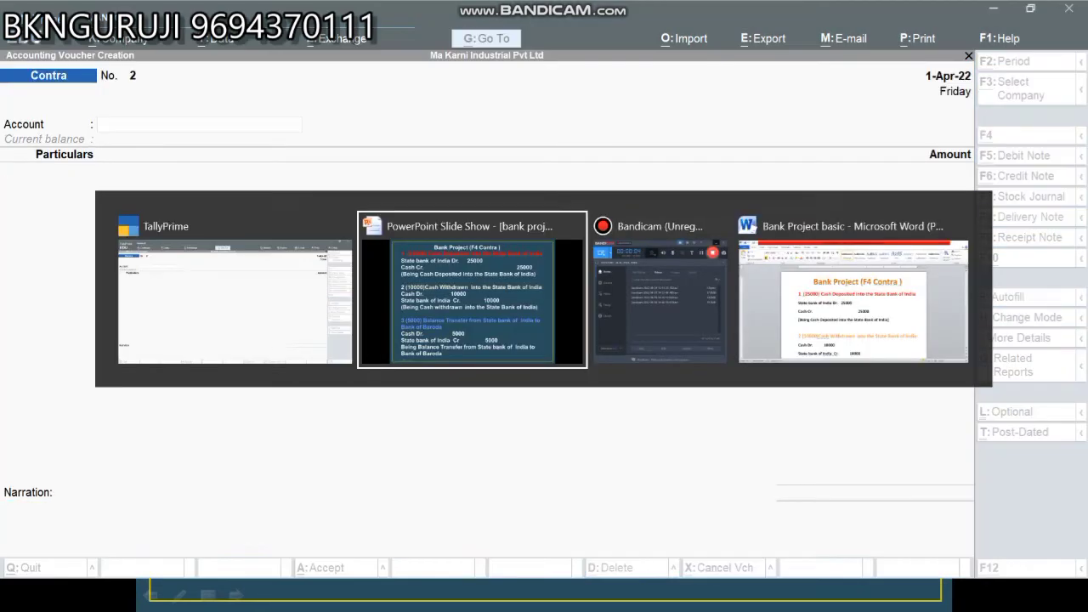
key("alt+Tab")
key("alt+Tab")
key("alt+Tab")
key("alt+Tab")
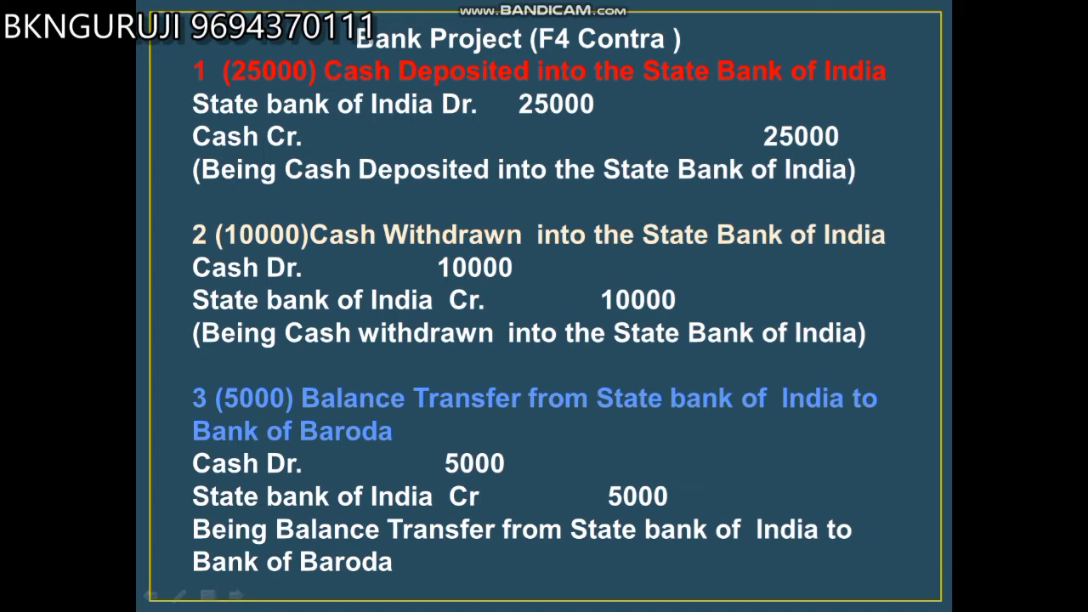
key("alt+Tab")
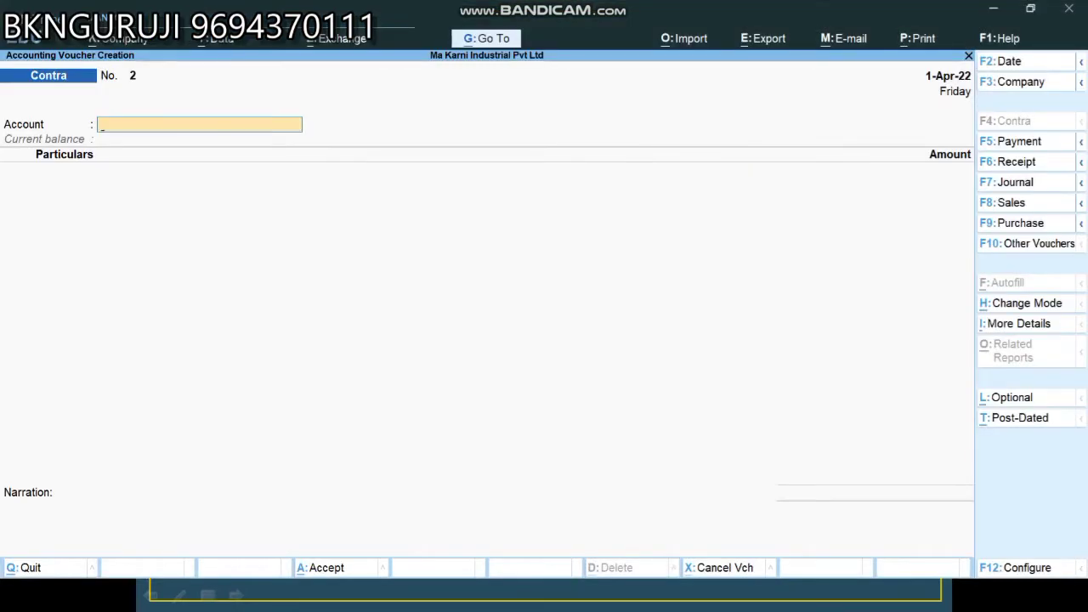
- Start a contra voucher for the Cash account with Bank of Baroda as the particulars and an amount of 10000
type("Cas")
key("Return")
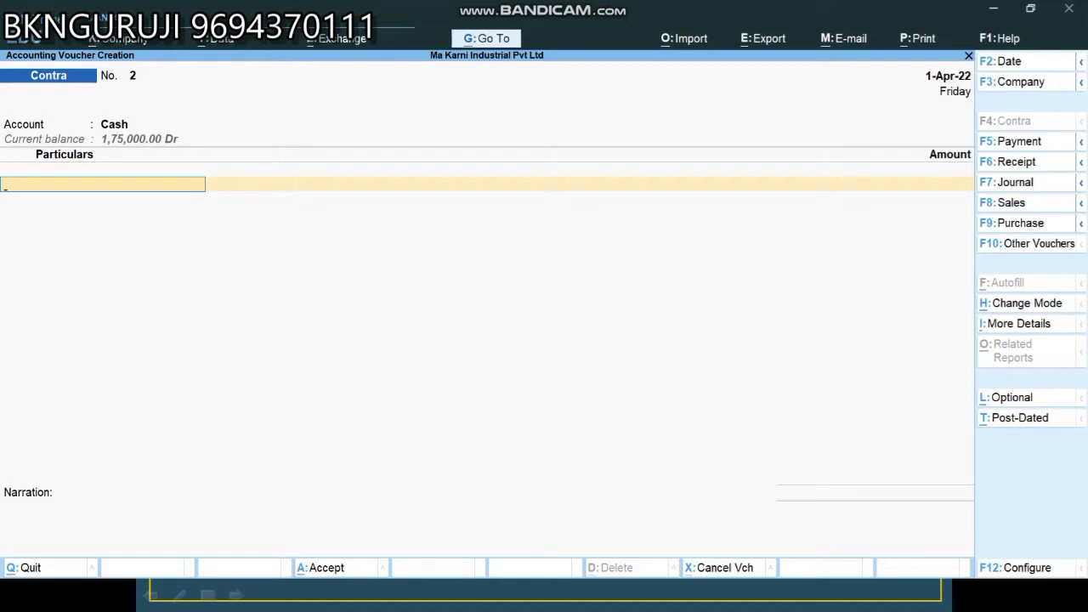
type("Ba")
key("Return")
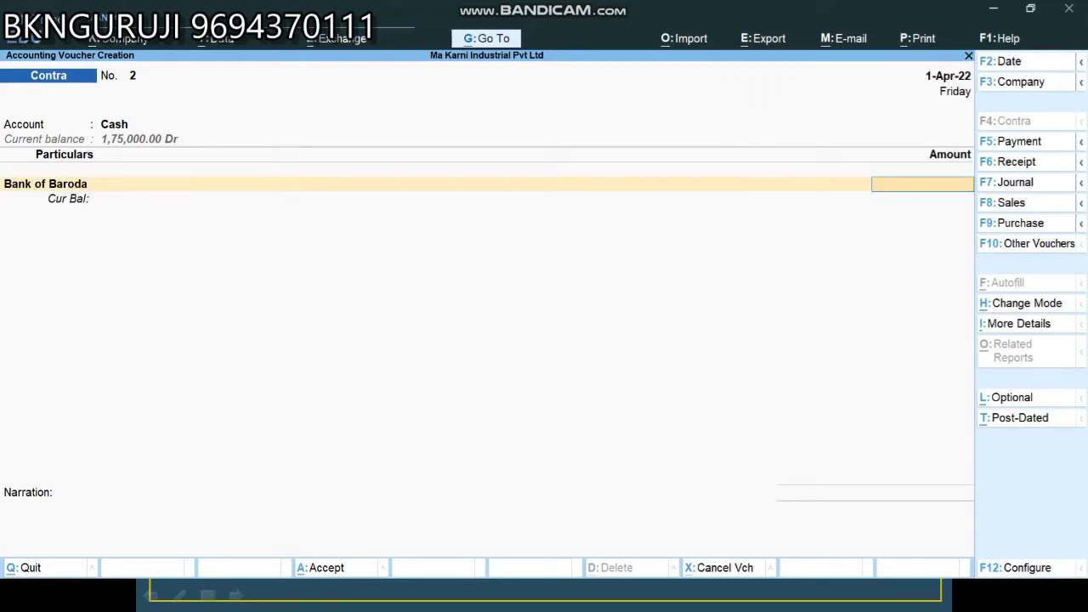
type("10000")
key("Return")
- Allocate the Bank of Baroda amount as a Cheque transaction without a cheque number
key("Return")
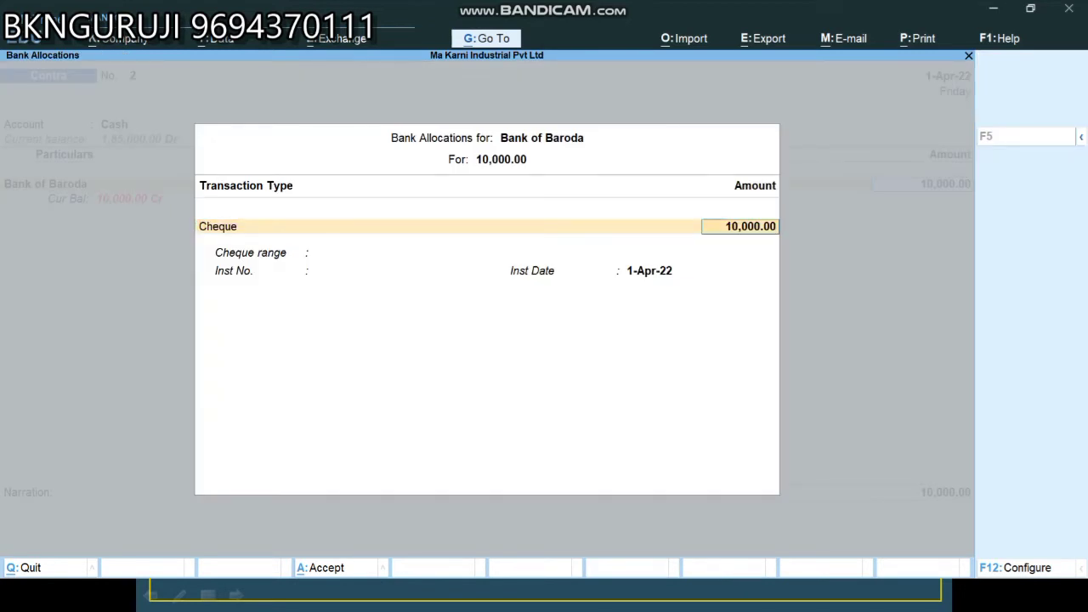
key("Return")
key("Return")
key("Return")
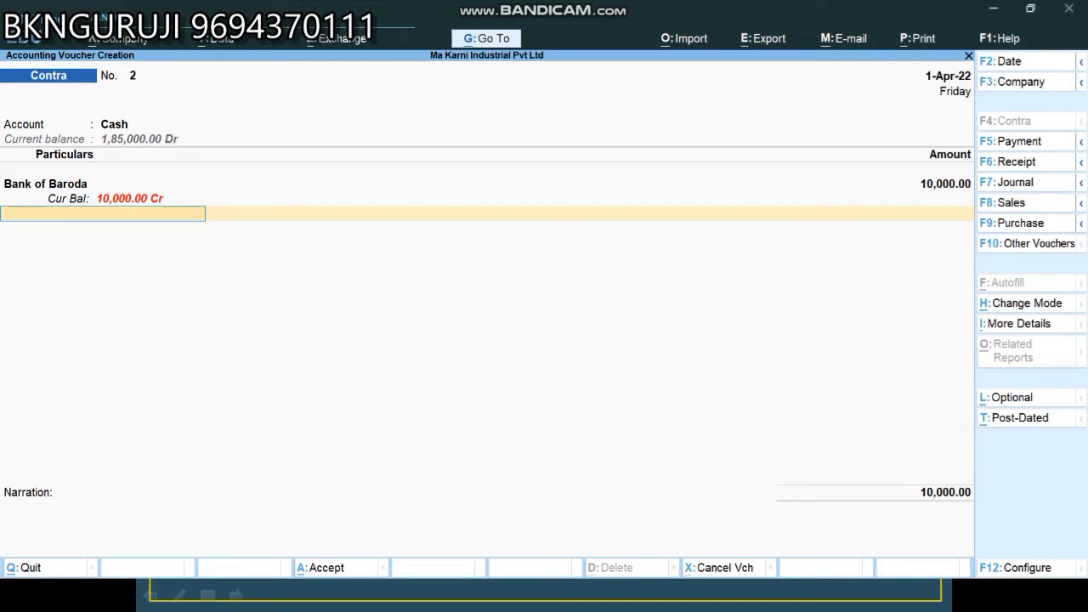
- Replace Bank of Baroda with State Bank of India in the contra voucher's particulars
key("BackSpace")
key("BackSpace")
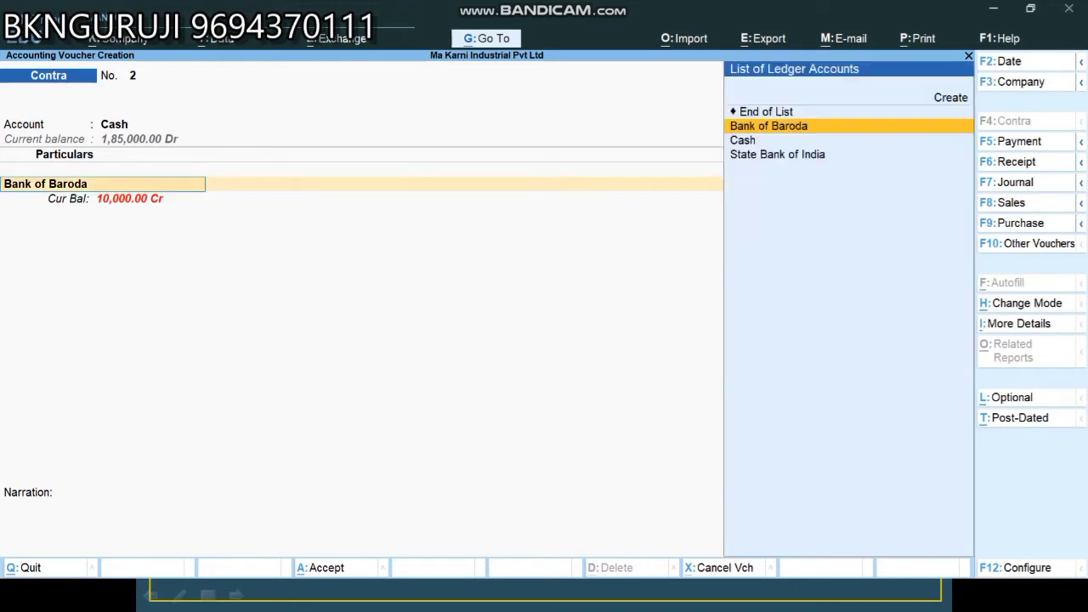
type("S")
key("Return")
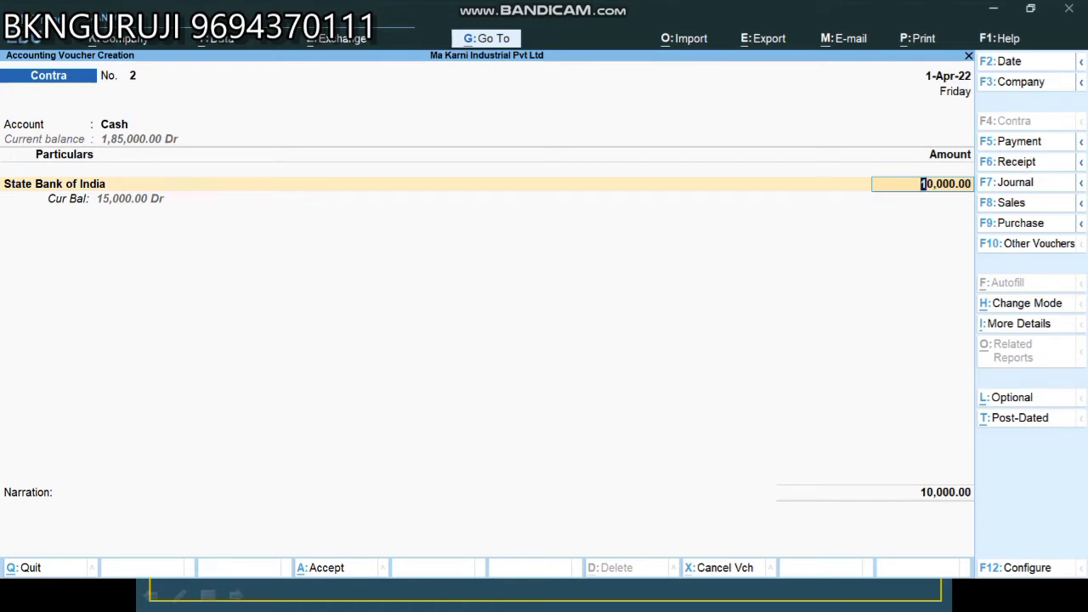
- Keep the amount of 10,000 and allocate it as a Cheque with the cheque range Not Applicable and no instrument number
key("Return")
key("Return")
key("Return")
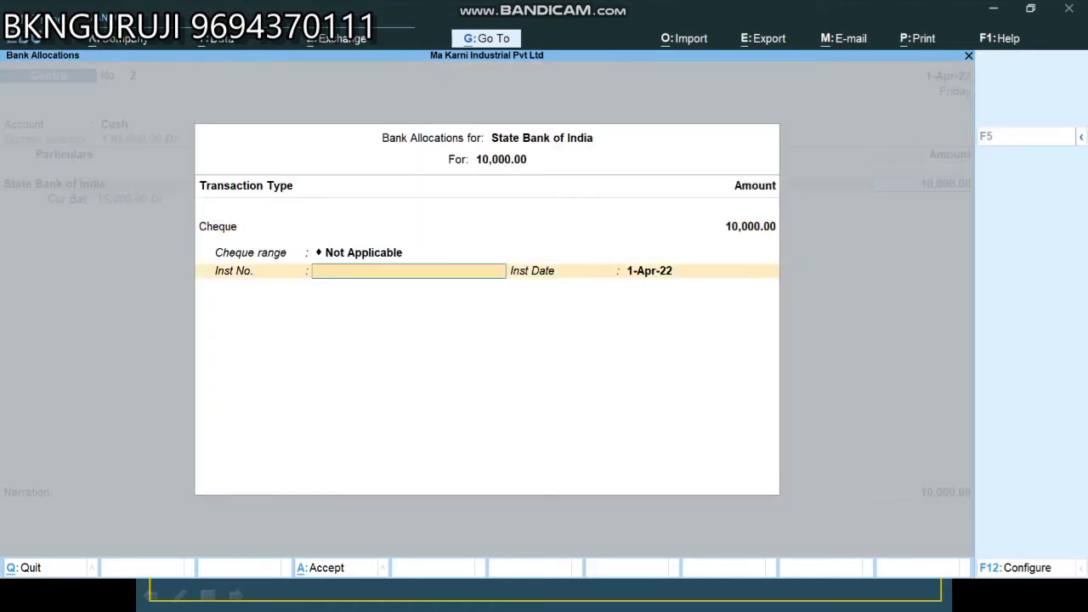
key("Return")
key("Return")
key("Return")
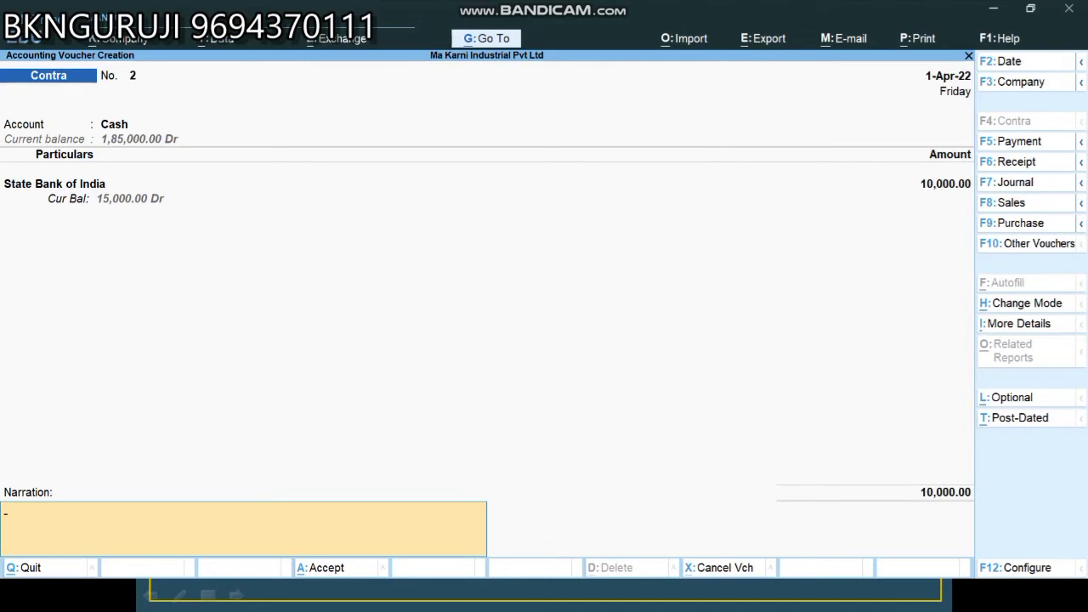
- Enter the contra voucher narration "being cash withdrawn from state bank of india"
type("being cash withdrawn from s")
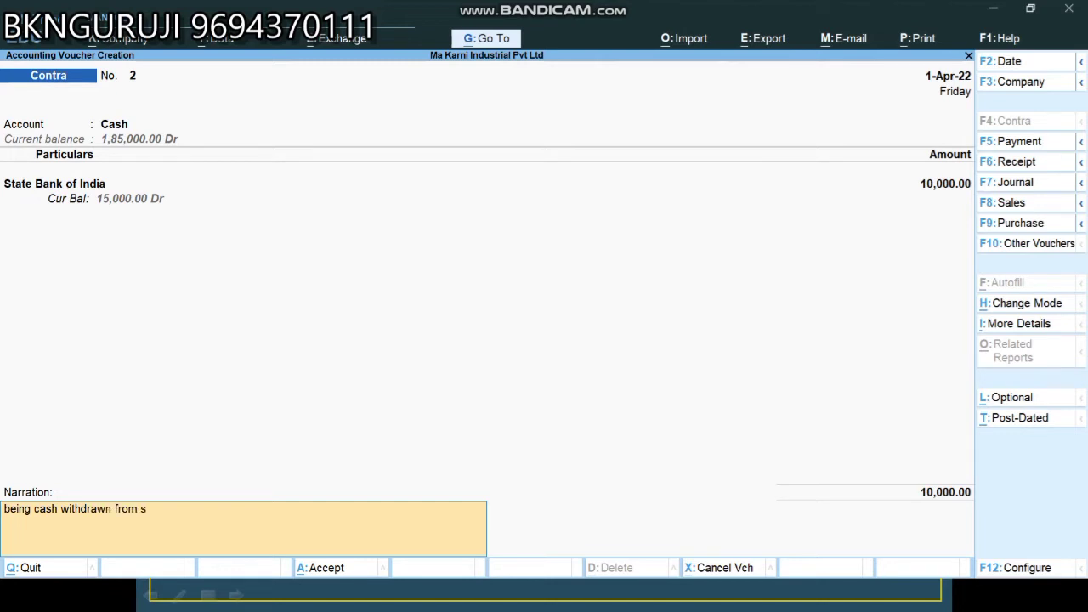
type("tate bakn a")
key("BackSpace")
key("BackSpace")
key("BackSpace")
key("BackSpace")
type("nk of india")
- Preview the printout of the cash withdrawal contra voucher and enlarge the page
key("alt+p")
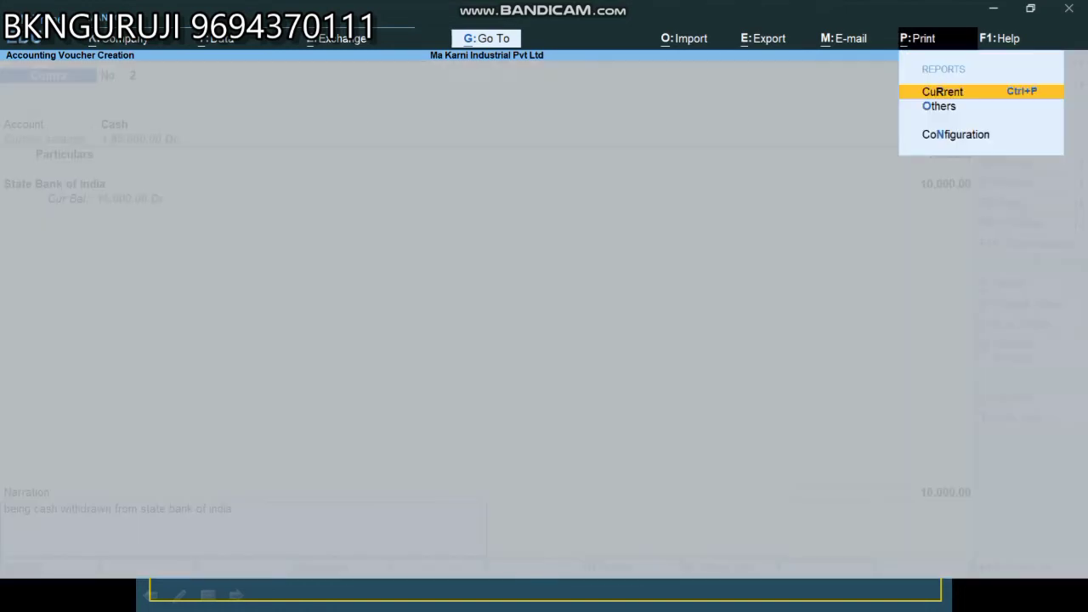
key("Return")
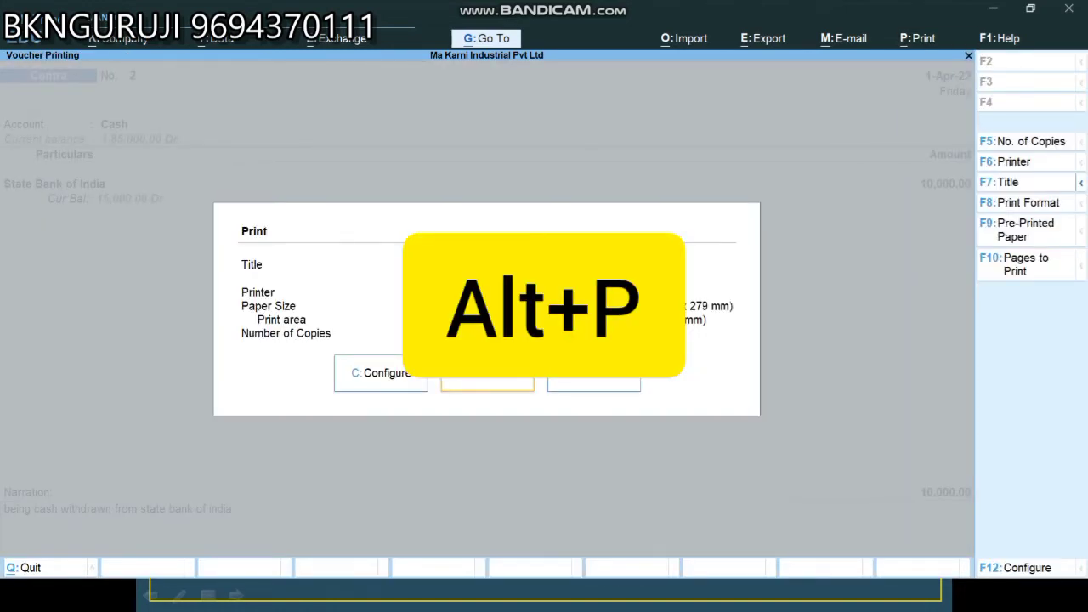
key("i")
key("alt+z")
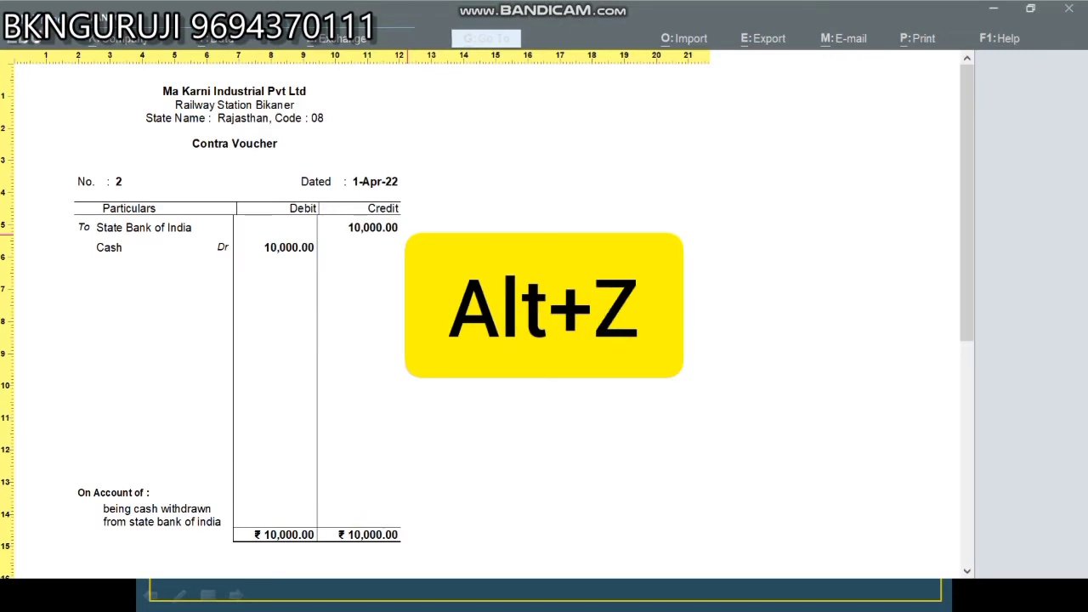
- Examine the withdrawal voucher's print layout down to the signature line, and close the preview
key("Down")
key("Down")
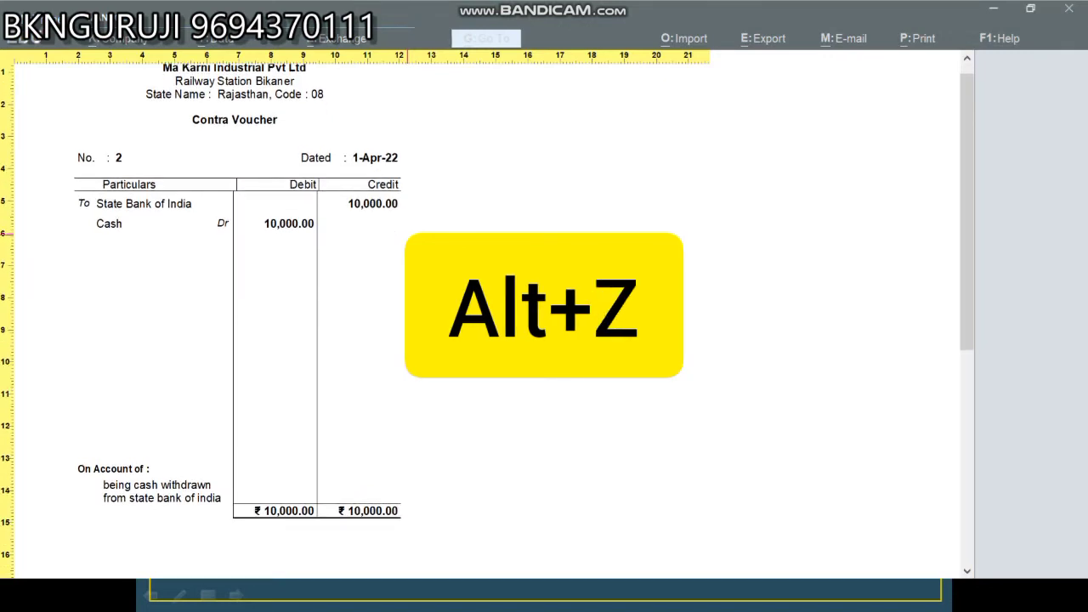
key("Down")
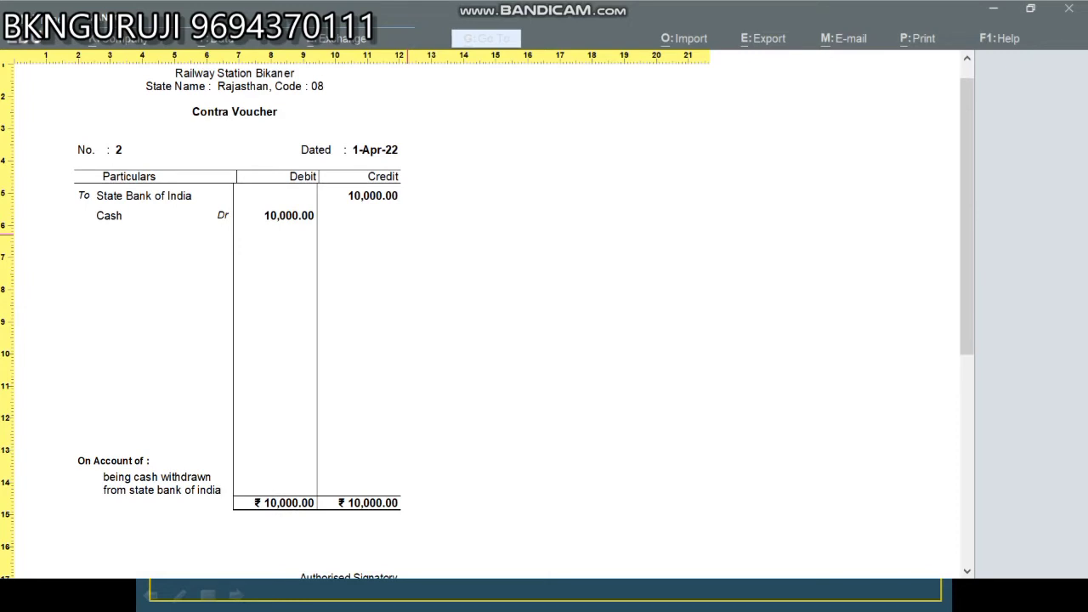
key("Down")
key("Down")
key("Down")
key("Down")
key("Down")
key("Down")
key("Down")
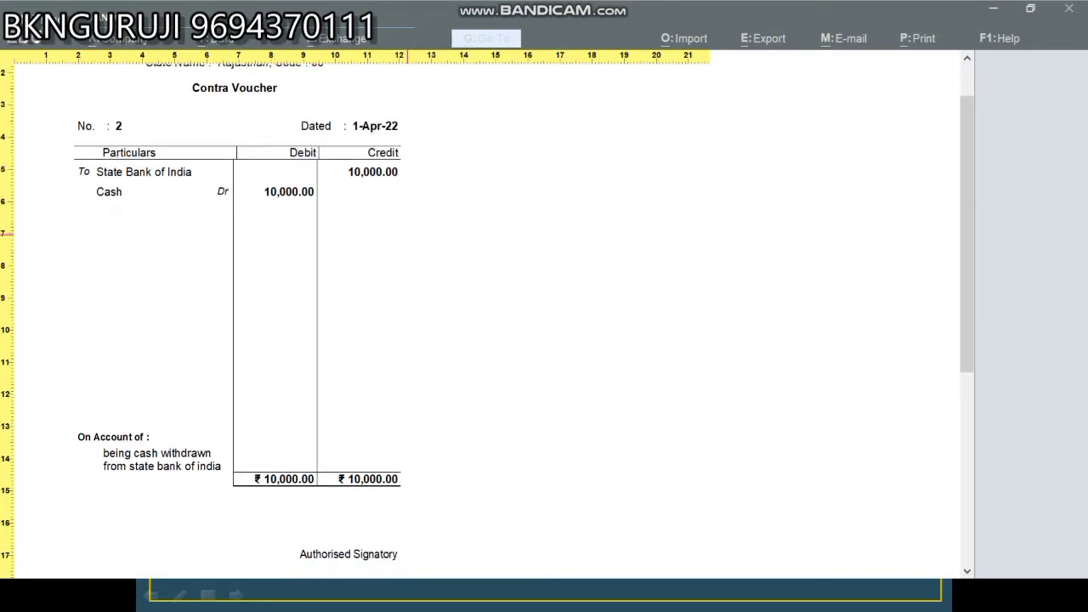
key("Down")
key("Down")
key("Down")
key("Down")
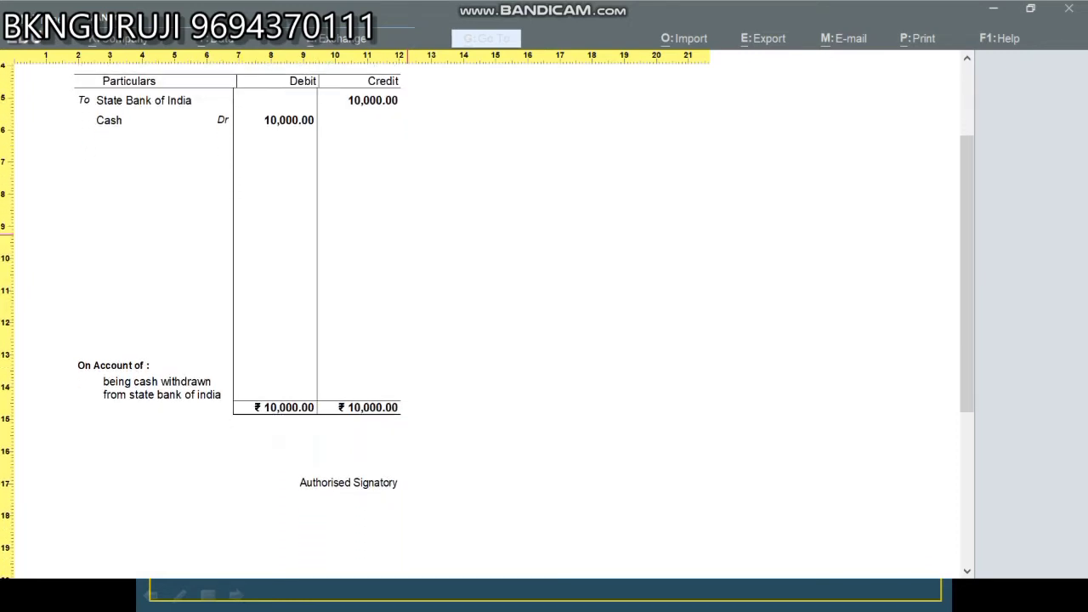
key("alt+z")
key("Escape")
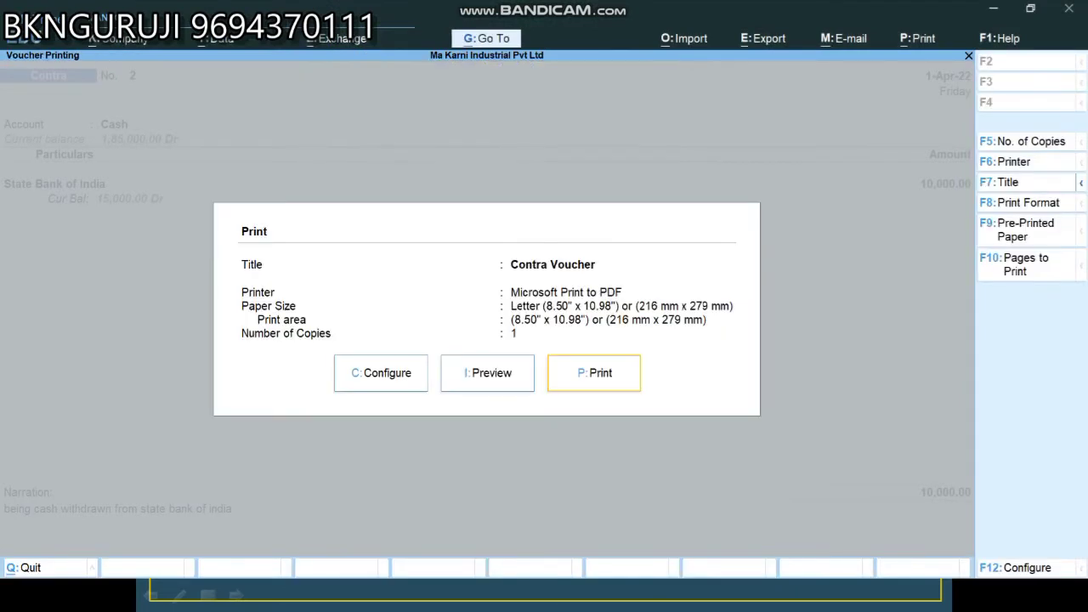
- Leave voucher printing and save the State Bank of India cash withdrawal contra voucher
key("Escape")
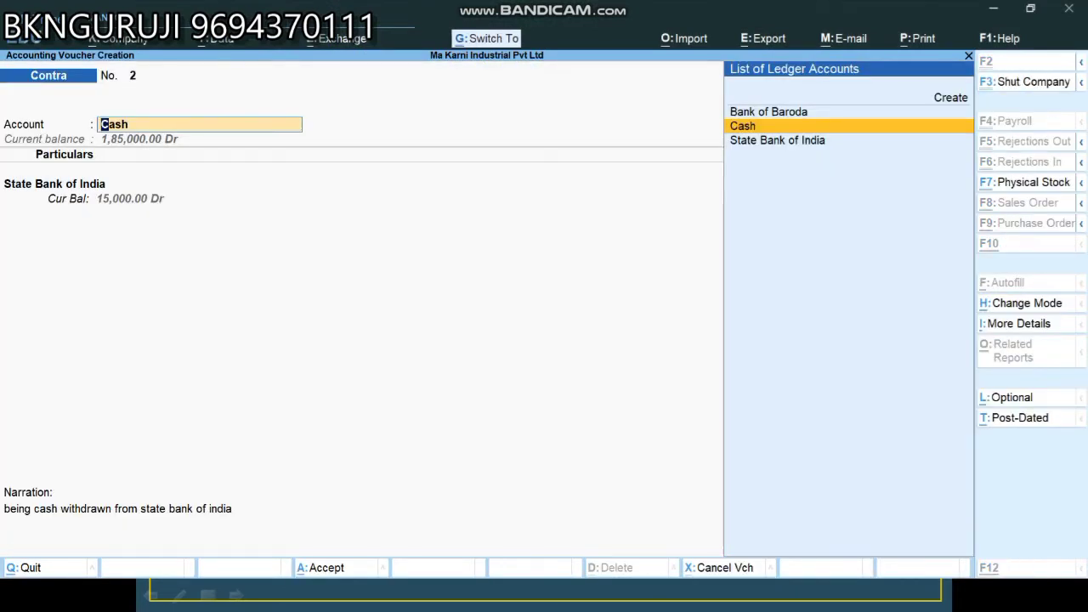
key("ctrl+a")
- Switch to the Bank Project slide to read the third contra transaction, and return to TallyPrime
key("alt+Tab")
key("alt+Tab")
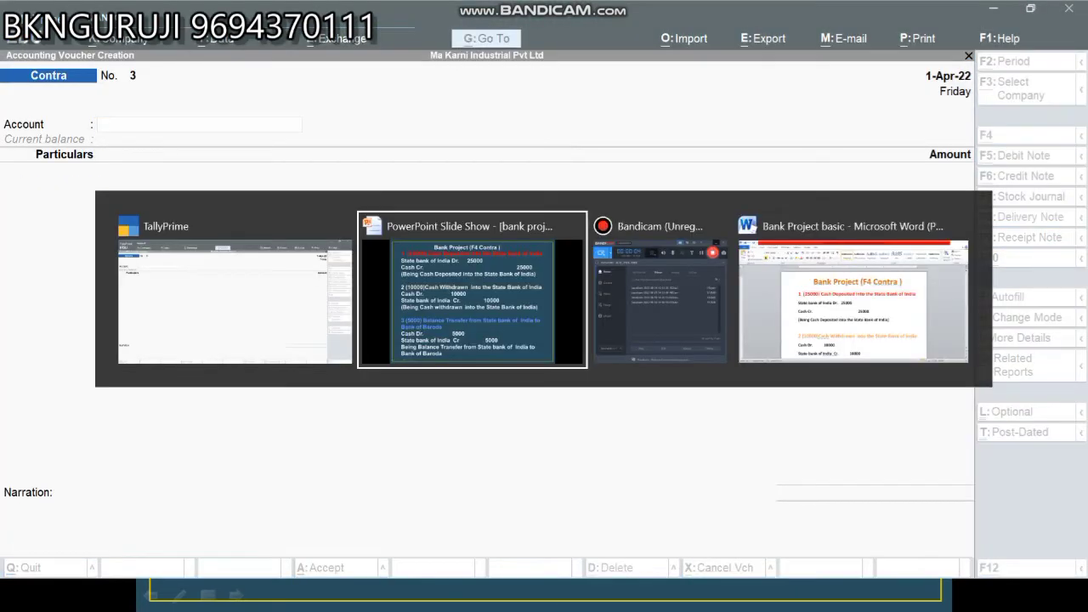
key("alt+Tab")
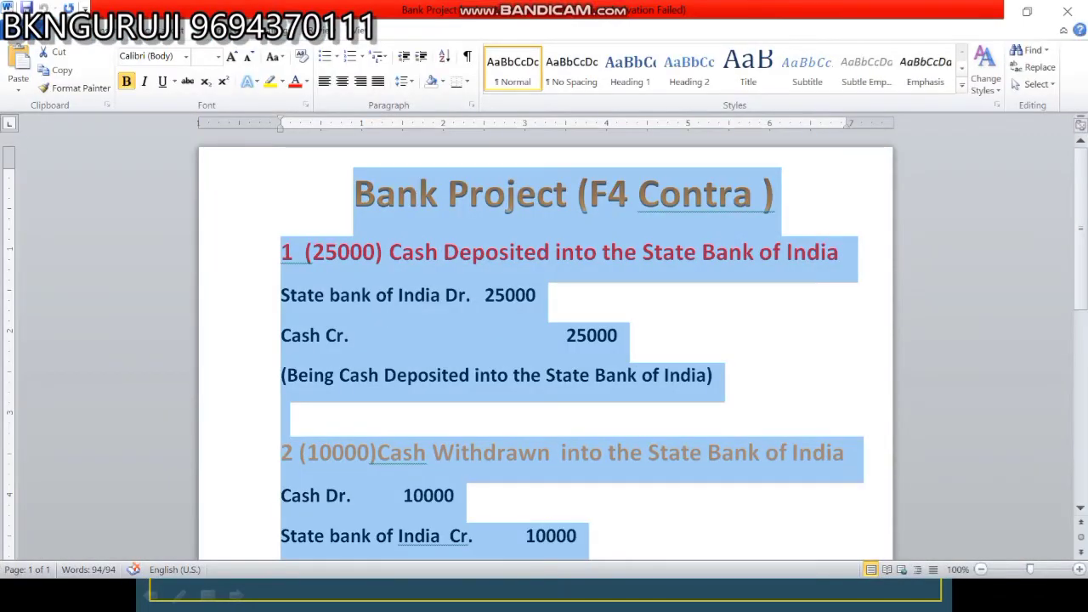
key("alt+Tab")
key("alt+Tab")
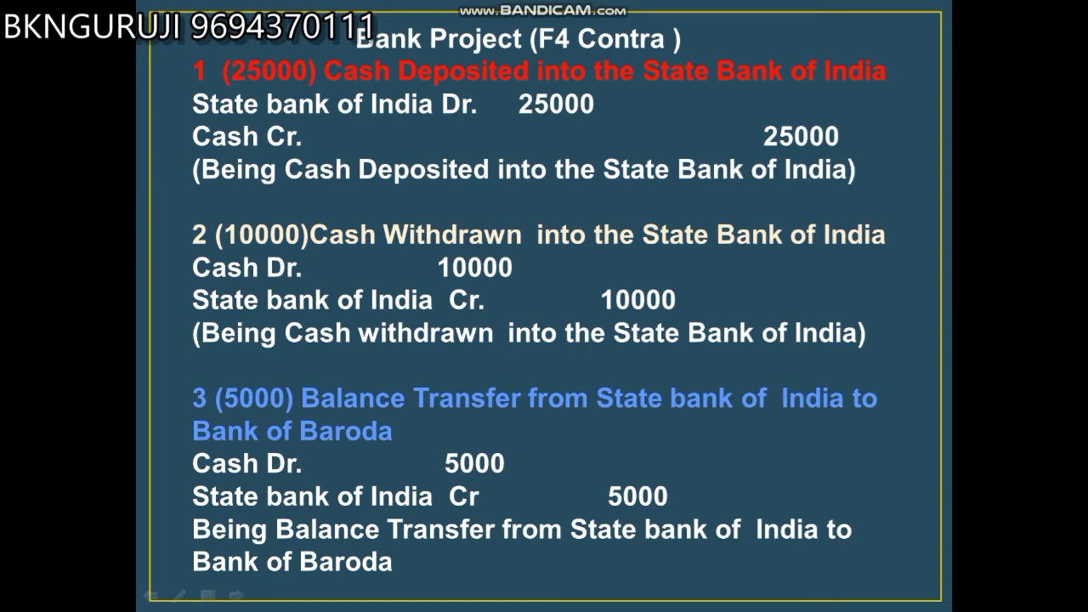
key("alt+Tab")
key("alt+Tab")
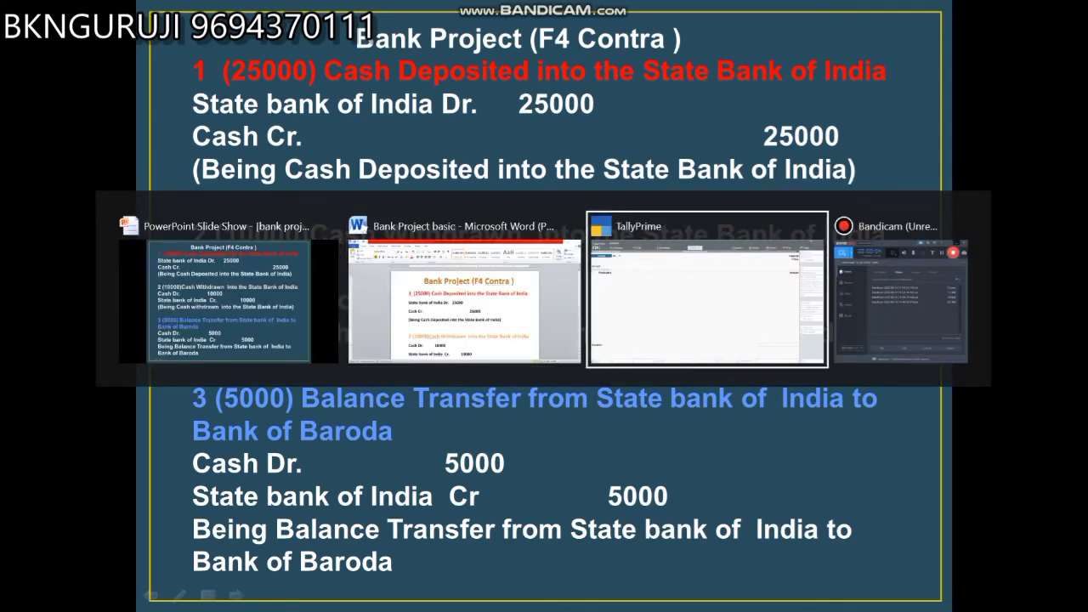
key("alt+Tab")
key("alt+Tab")
key("alt+Tab")
key("alt+Tab")
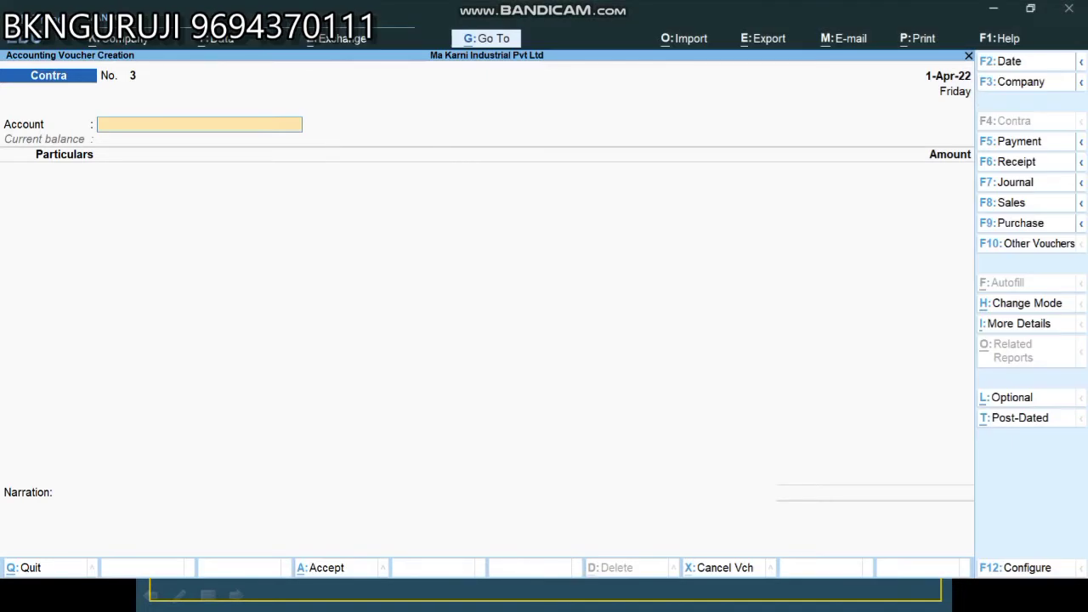
- Fill the new contra voucher with Bank of Baroda as the account and State Bank of India as particulars for 5000
type("B")
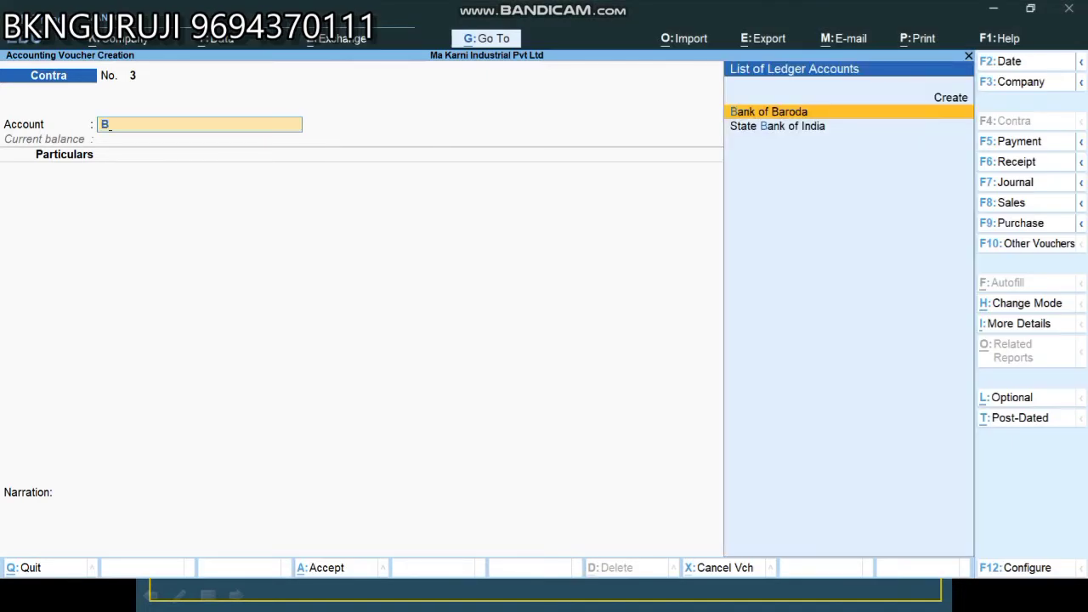
key("Return")
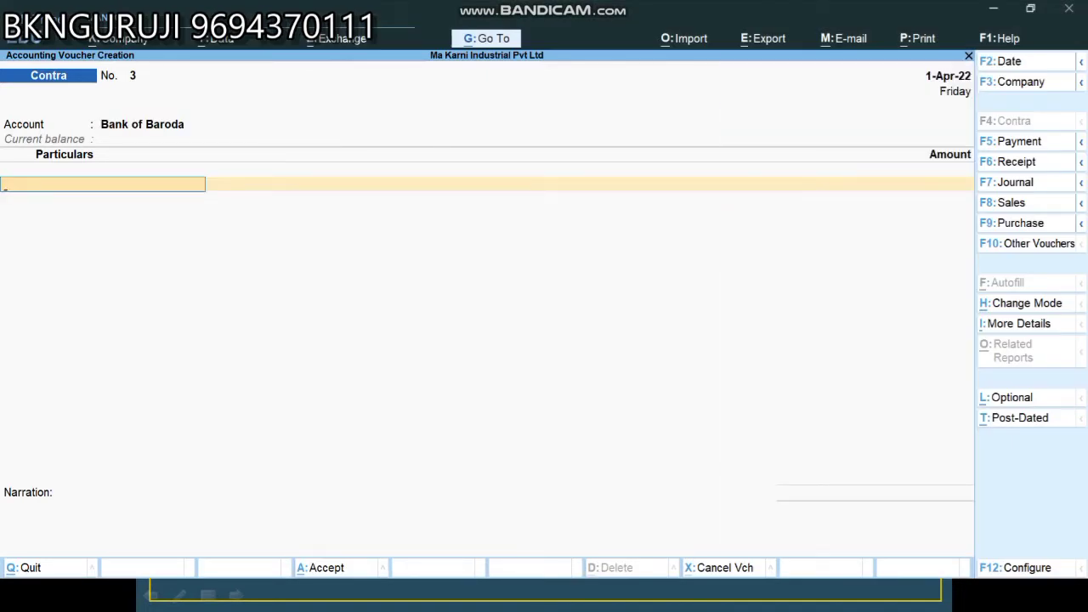
type("St")
key("Return")
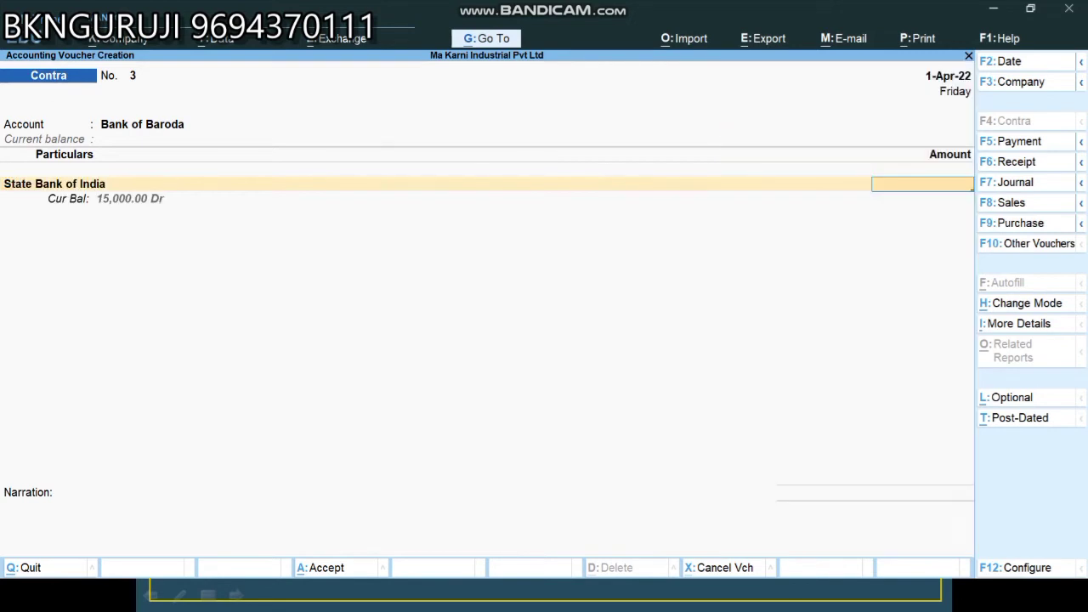
type("5000")
- Allocate State Bank of India as Cheque with range Not Applicable and Bank of Baroda as Cheque/DD, both without instrument number and dated 1-Apr-22
key("Return")
key("Return")
key("Return")
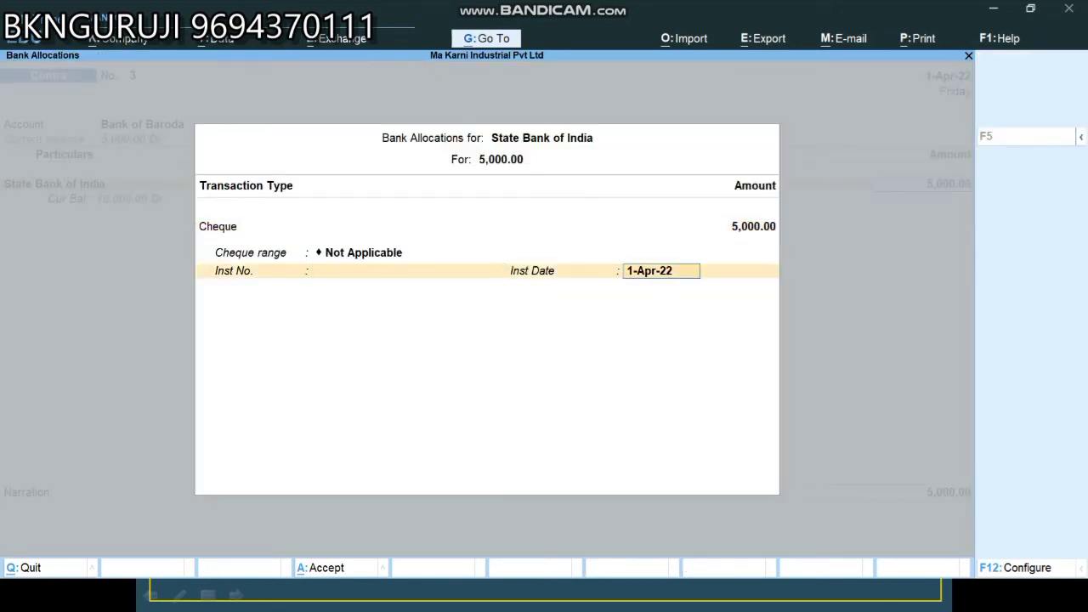
key("Return")
key("Return")
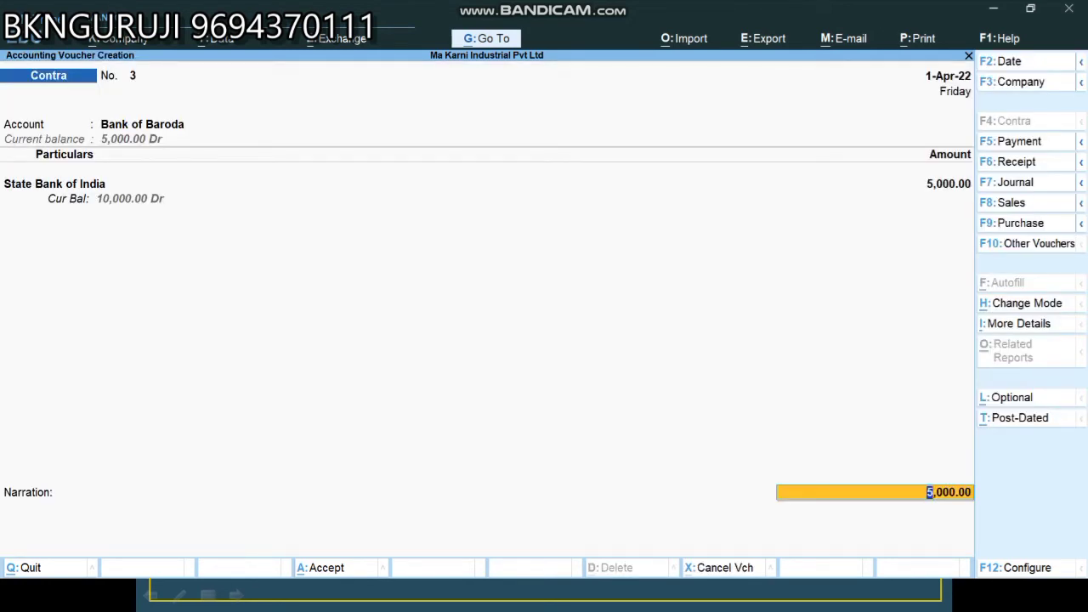
key("Return")
key("Return")
key("Return")
key("Return")
key("Return")
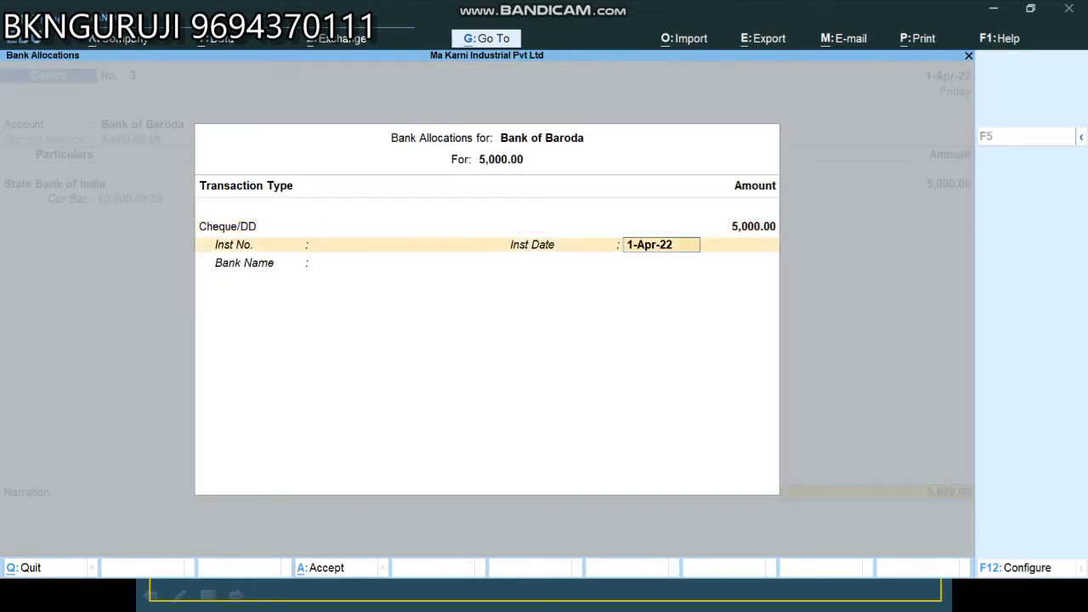
key("Return")
- Enter the narration "being balance transfer from sbi to bob bank" and save the contra voucher
type("being")
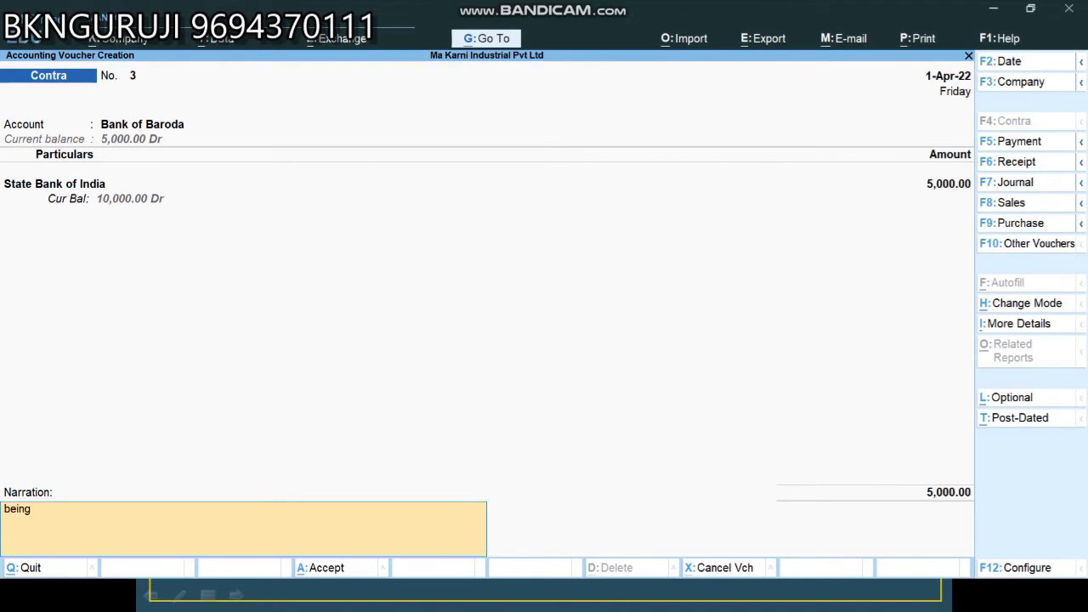
type(" balance transfer from s")
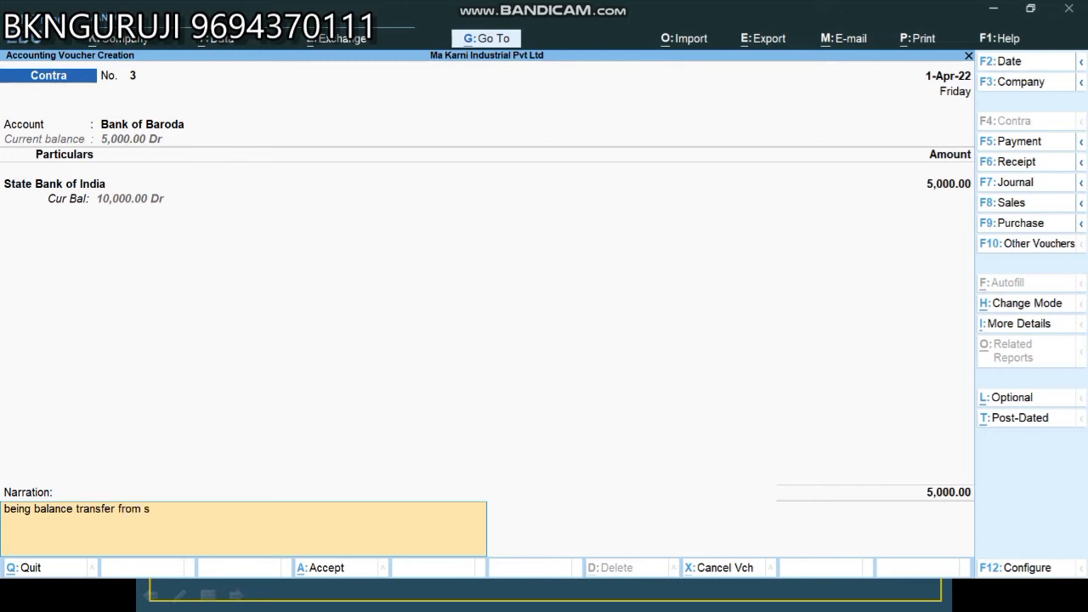
type("bi to bob bank")
key("Return")
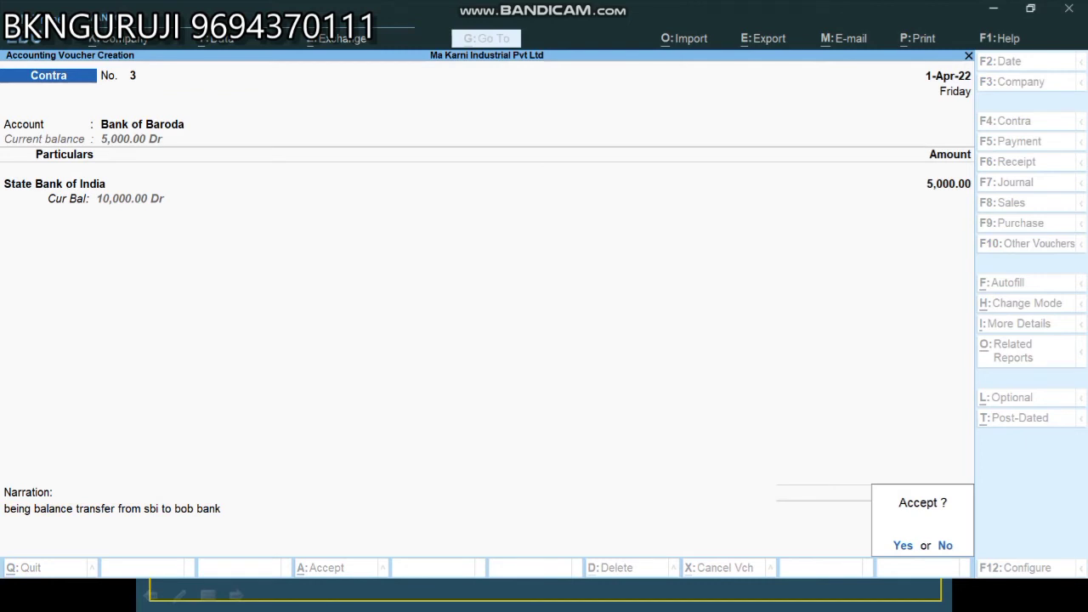
key("Return")
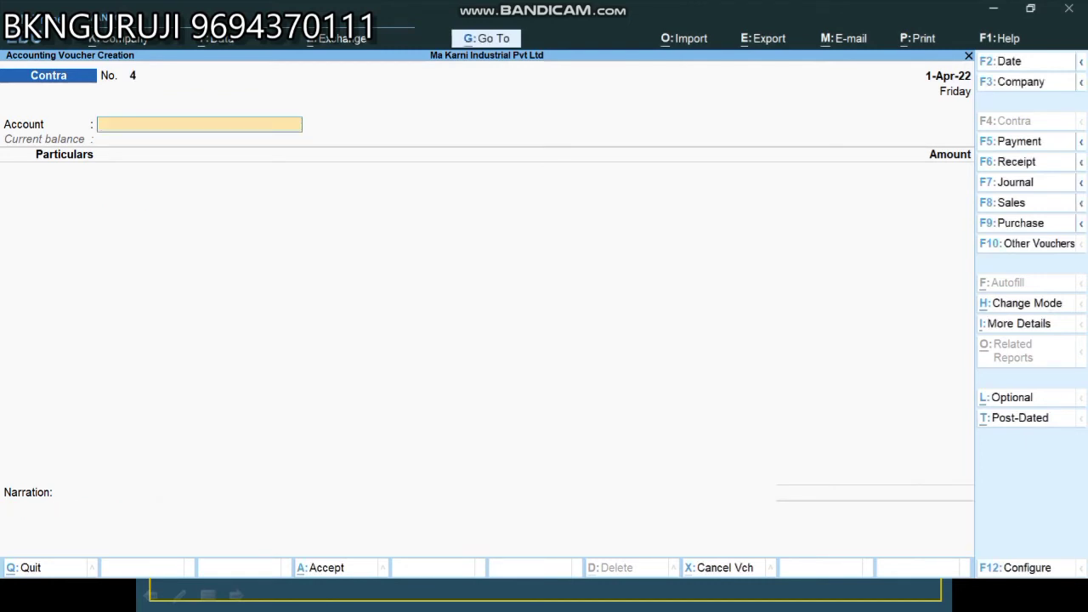
- Leave voucher entry and open the Balance Sheet in its detailed view
key("Escape")
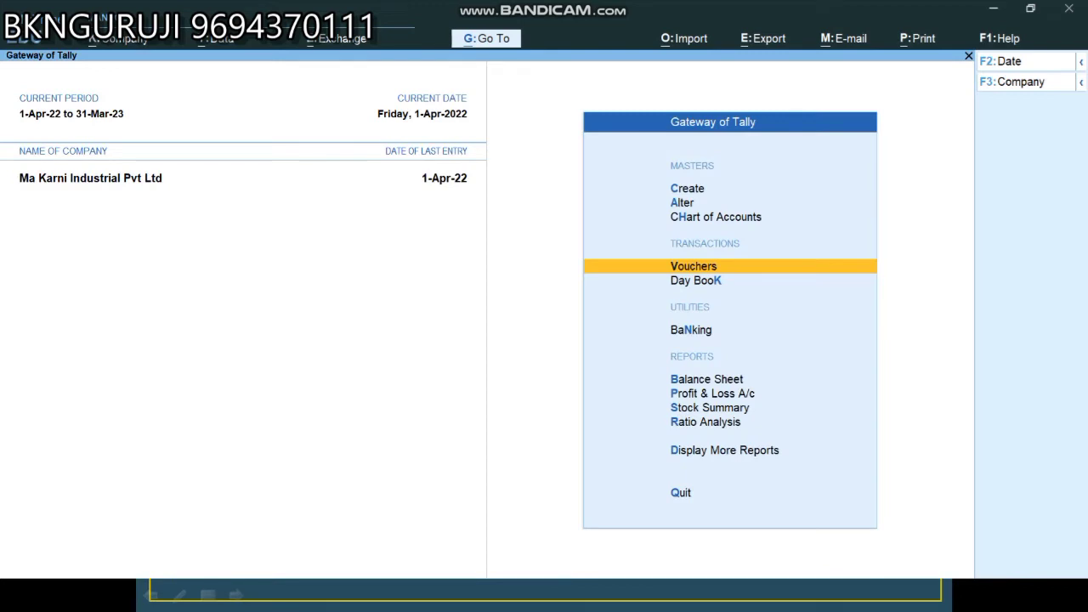
key("Down")
key("Down")
key("Down")
key("Return")
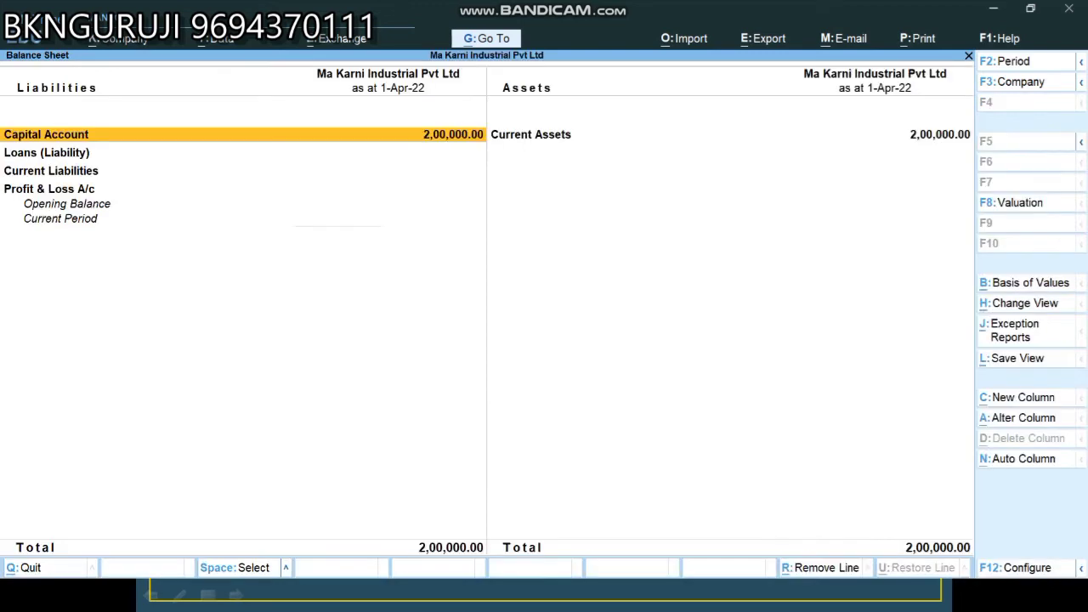
key("alt+F1")
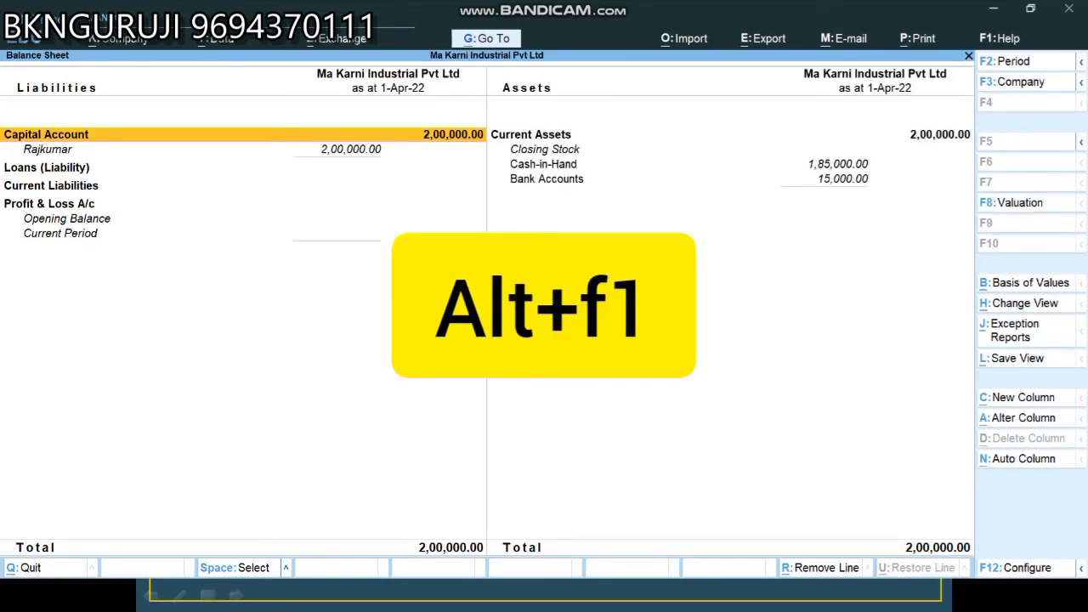
- Drill down from Bank Accounts under Current Assets into the State Bank of India ledger
key("Right")
key("Down")
key("Down")
key("Down")
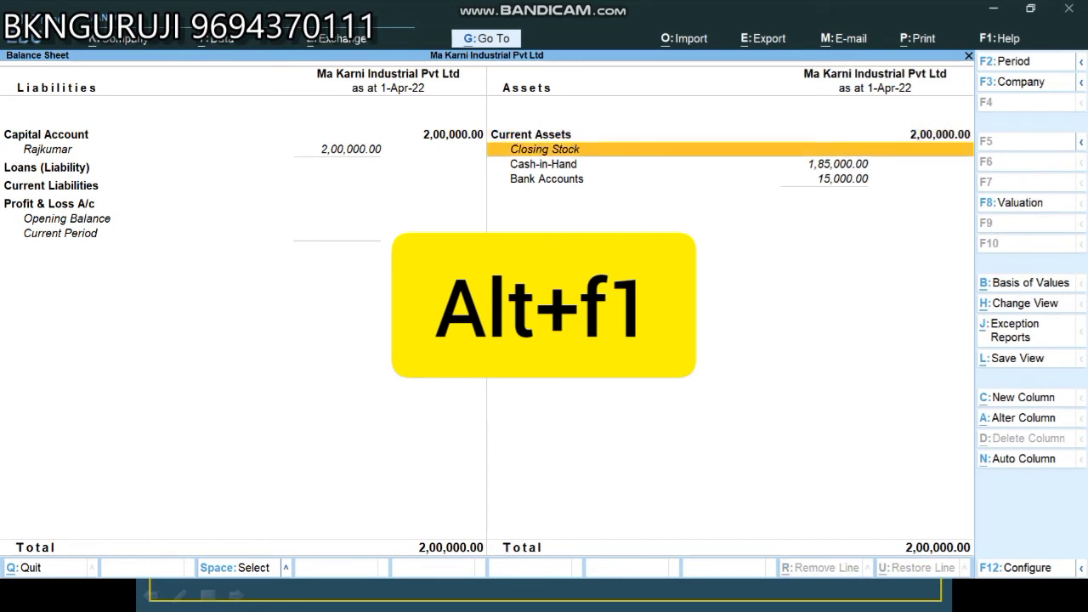
key("Return")
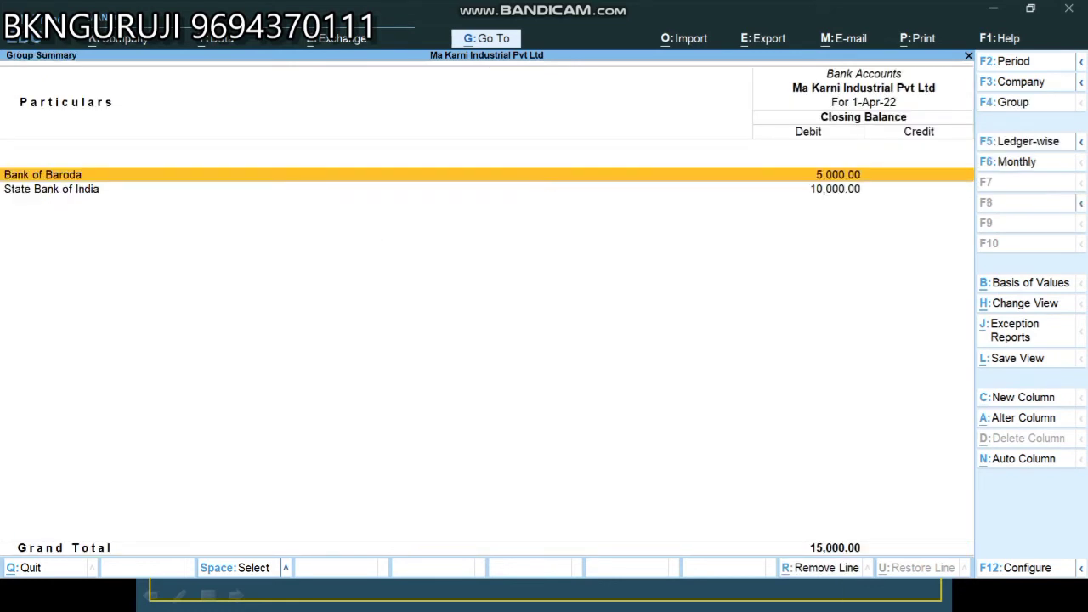
key("Down")
key("Return")
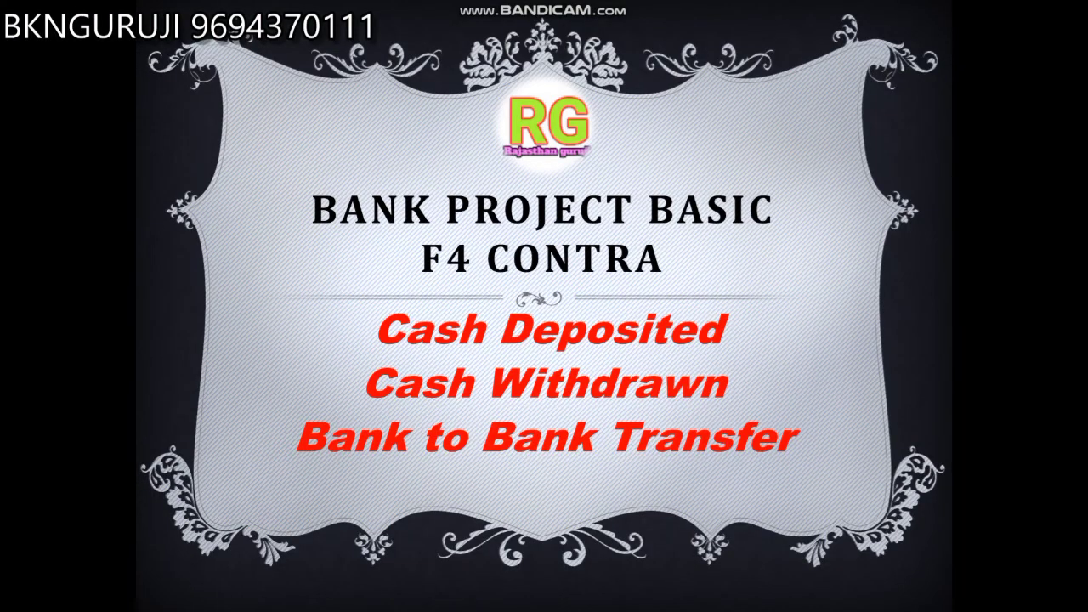
- Advance the slide show to the list of contra transactions and switch back to TallyPrime
key("Right")
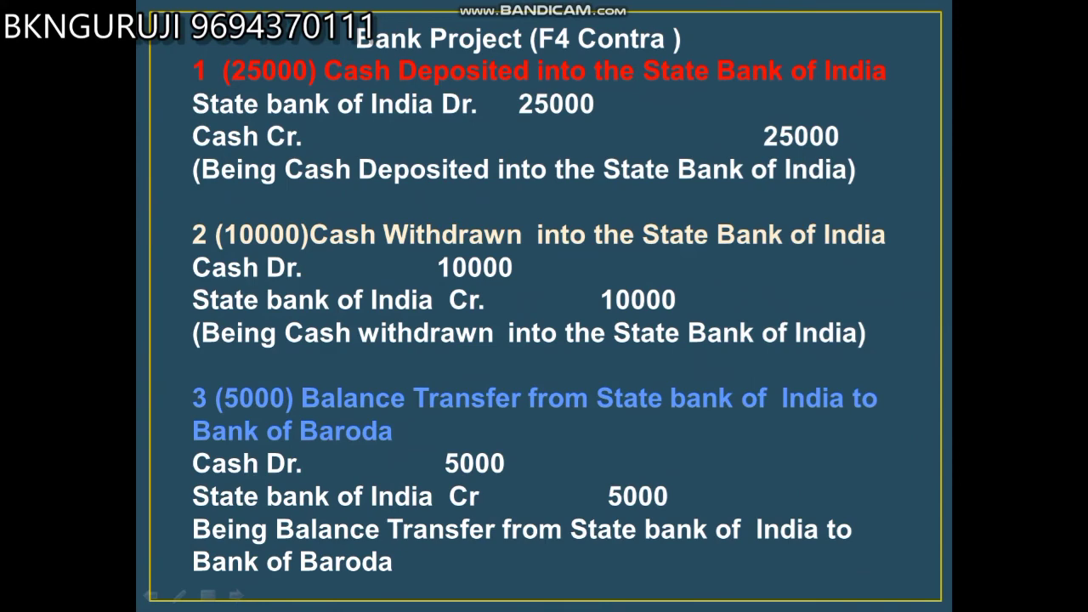
key("alt+Tab")
key("Tab")
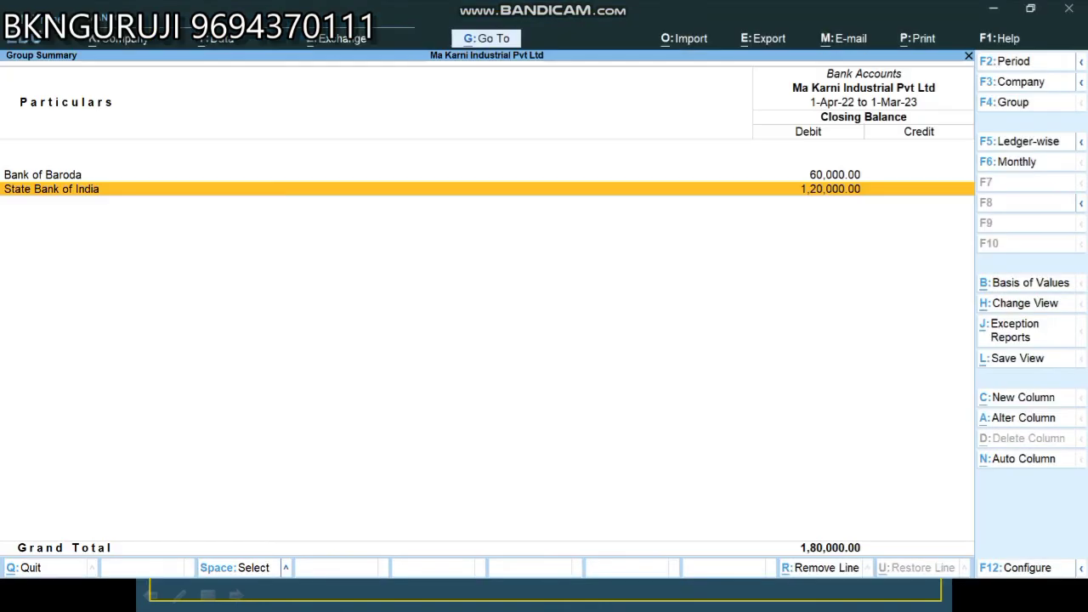
- Close the bank accounts summary and reopen the Balance Sheet as at 1-Mar-23
key("Escape")
key("Escape")
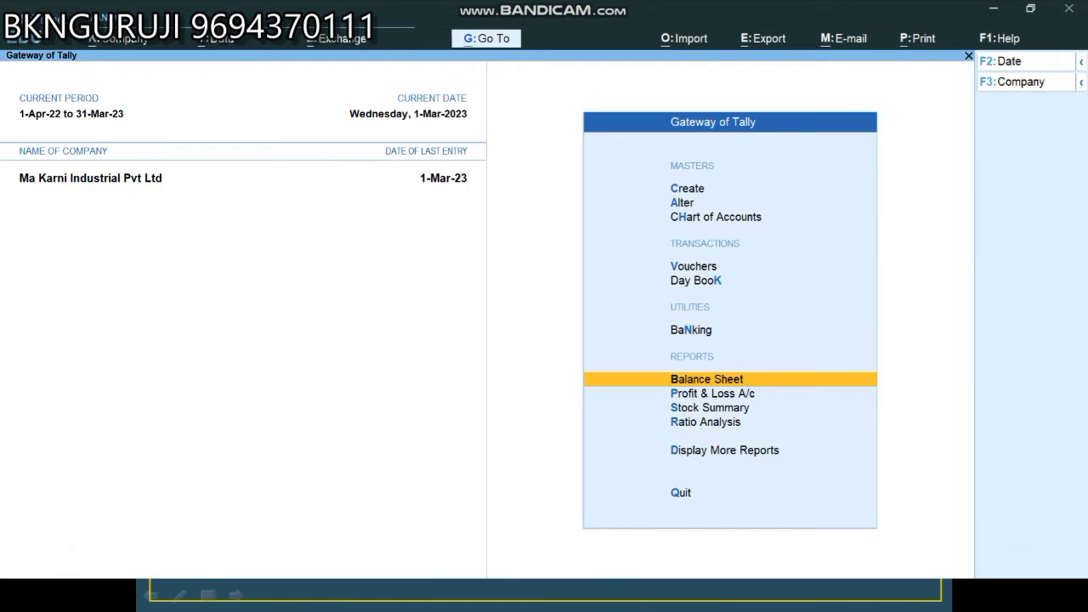
key("Up")
key("Up")
key("Up")
key("Down")
key("Down")
key("Down")
key("Down")
key("Up")
key("Return")
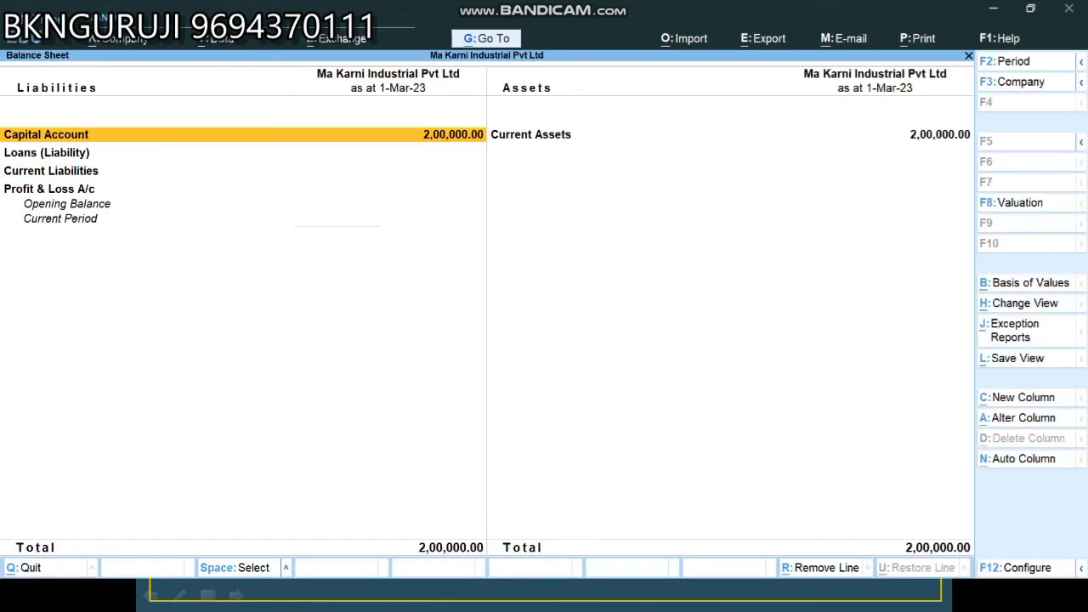
- Drill down from the detailed Balance Sheet through Bank Accounts to the State Bank of India monthly summary
key("alt+F5")
key("Right")
key("Down")
key("Down")
key("Down")
key("Return")
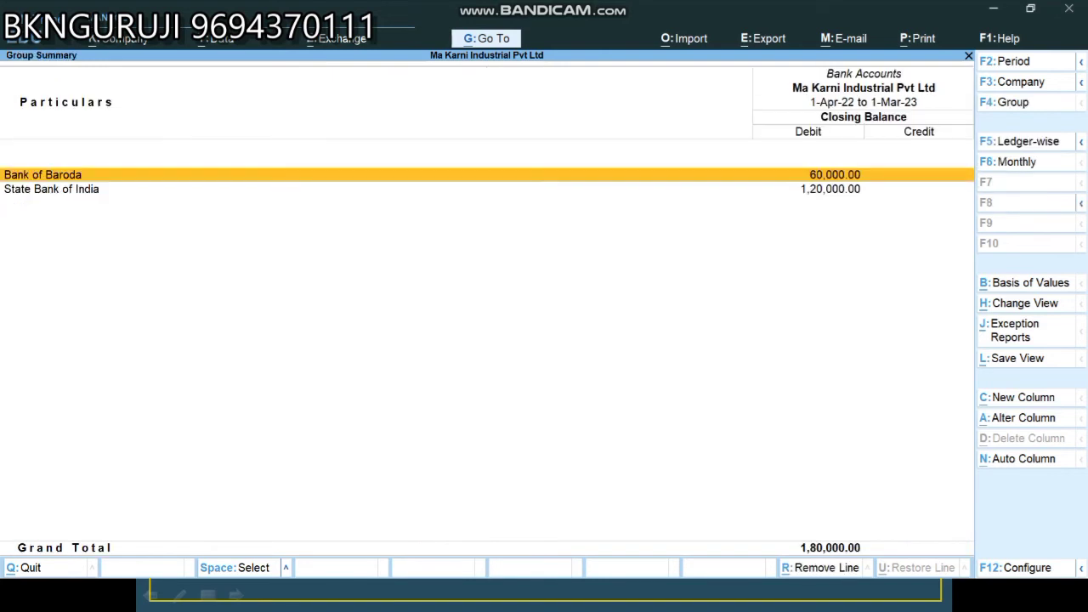
key("Down")
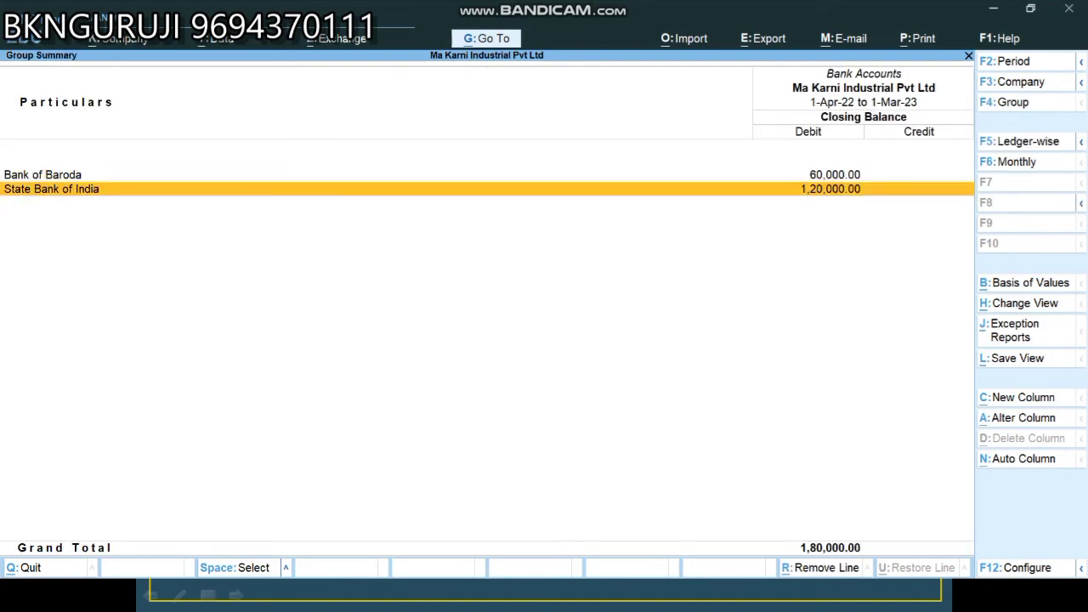
key("Return")
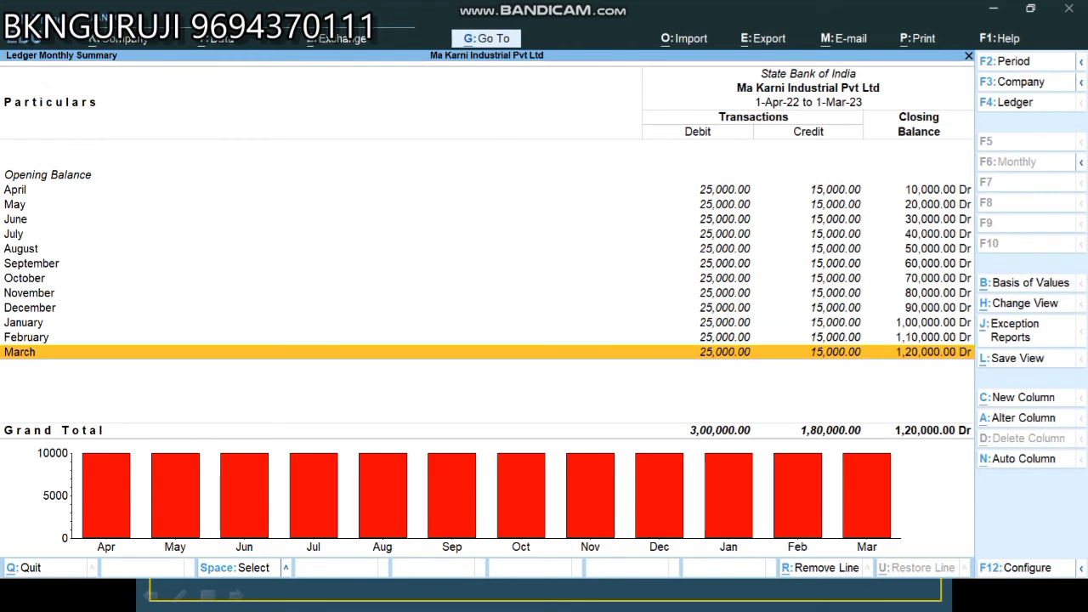
- Examine the State Bank of India ledger vouchers for April and return to the monthly summary
key("Up")
key("Up")
key("Up")
key("Up")
key("Up")
key("Up")
key("Up")
key("Up")
key("Up")
key("Up")
key("Up")
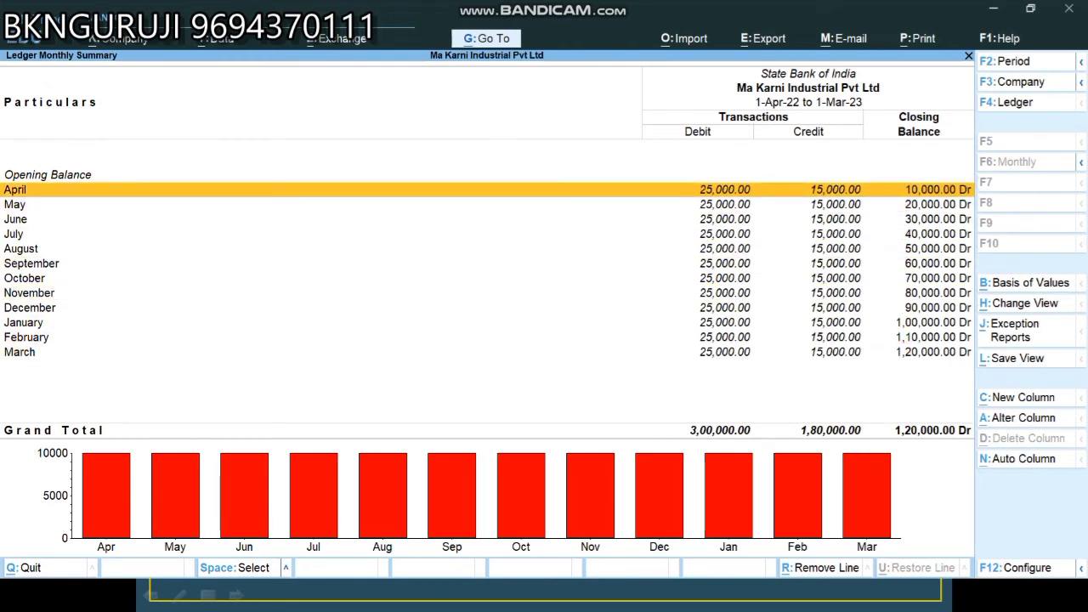
key("Return")
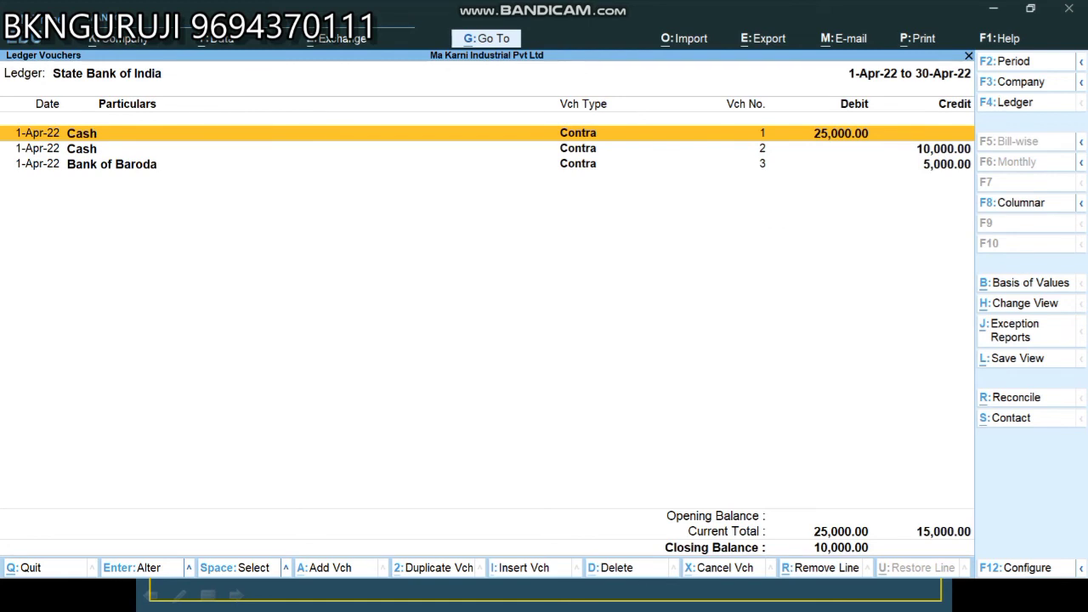
key("Escape")
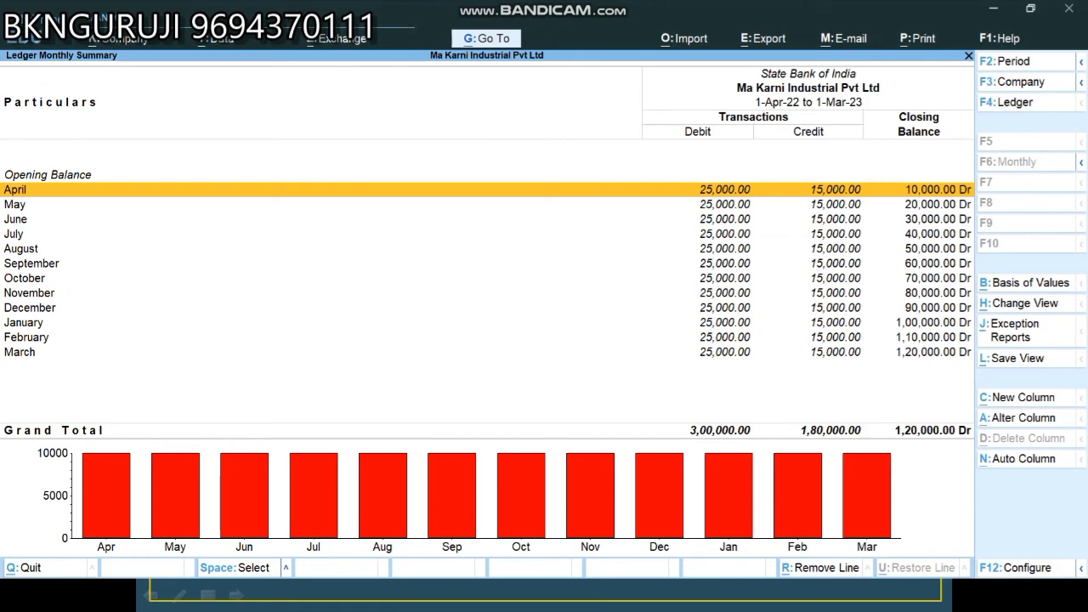
- Close the State Bank of India monthly summary and view the condensed Balance Sheet as at 1-Mar-23
key("Escape")
key("Escape")
key("Escape")
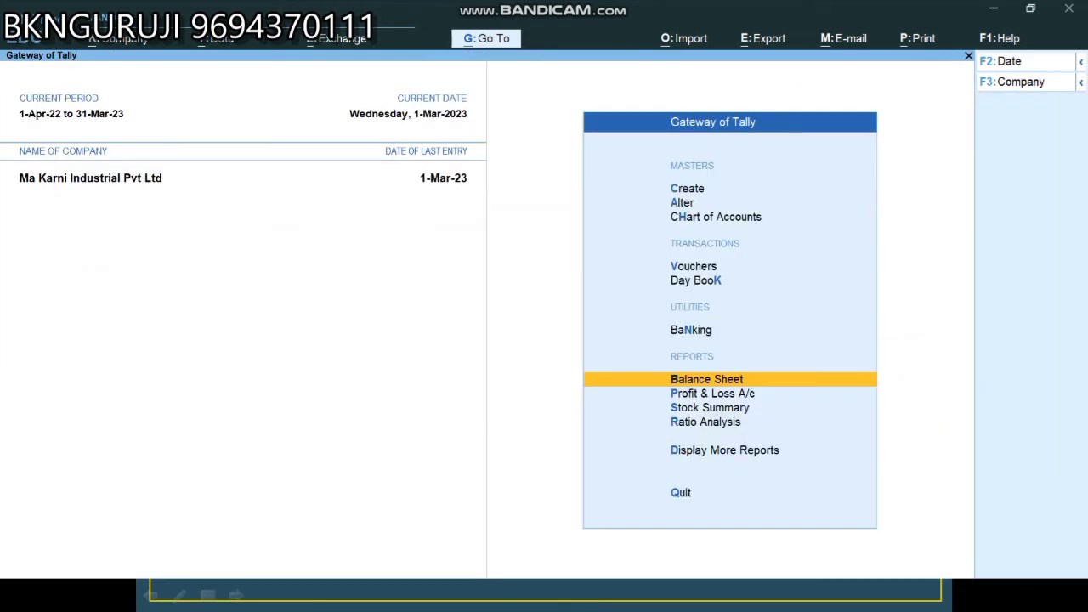
key("Return")
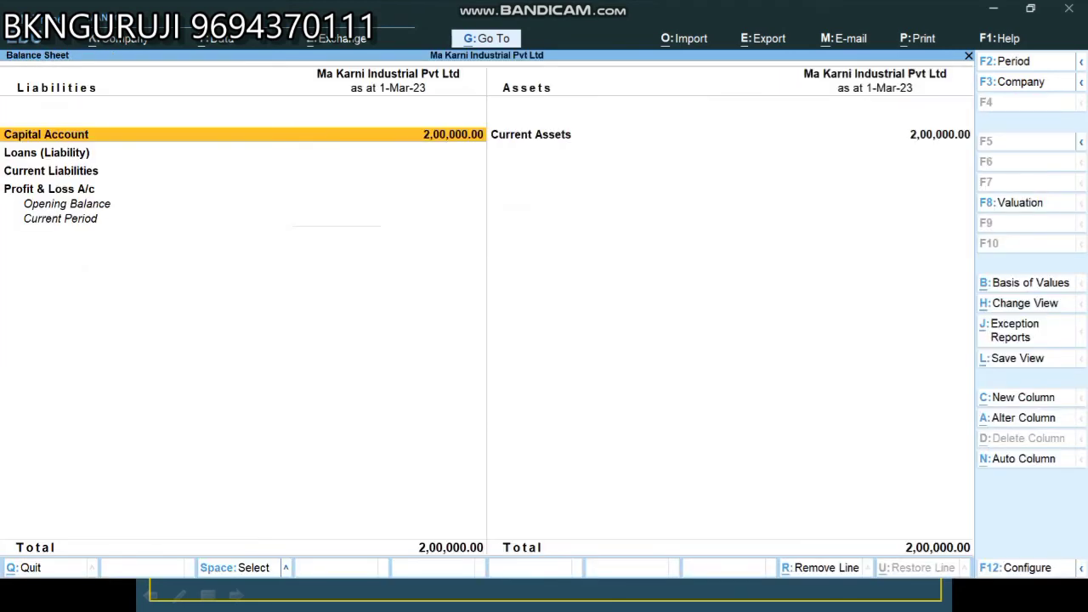
key("Escape")
- Open the Day Book and set its period from 1-4-22 to 1-3-2023
key("Up")
key("Up")
key("Up")
key("Down")
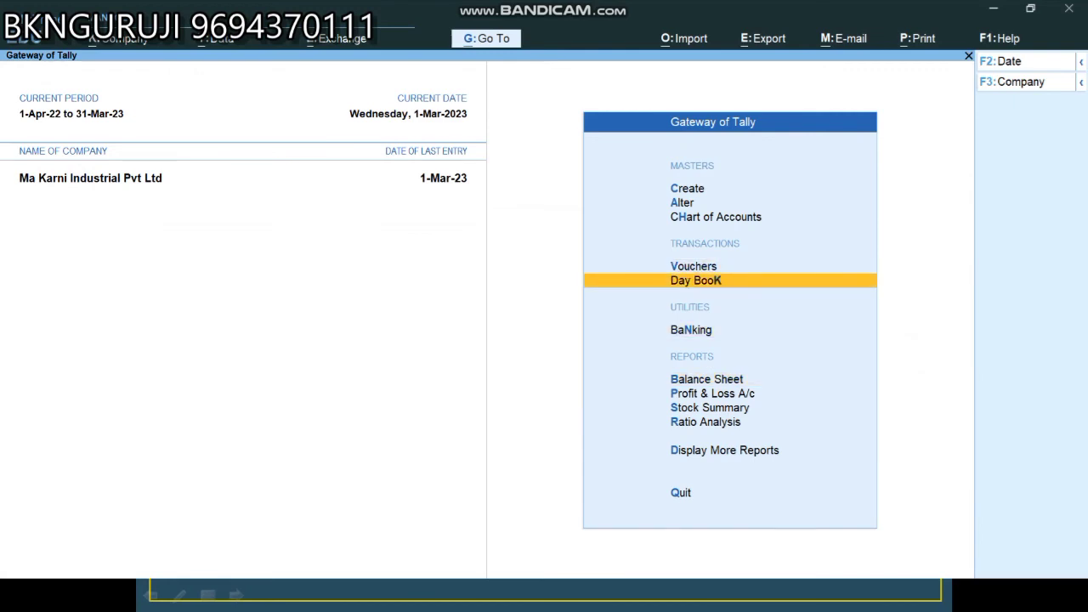
key("Return")
key("Down")
key("alt+F2")
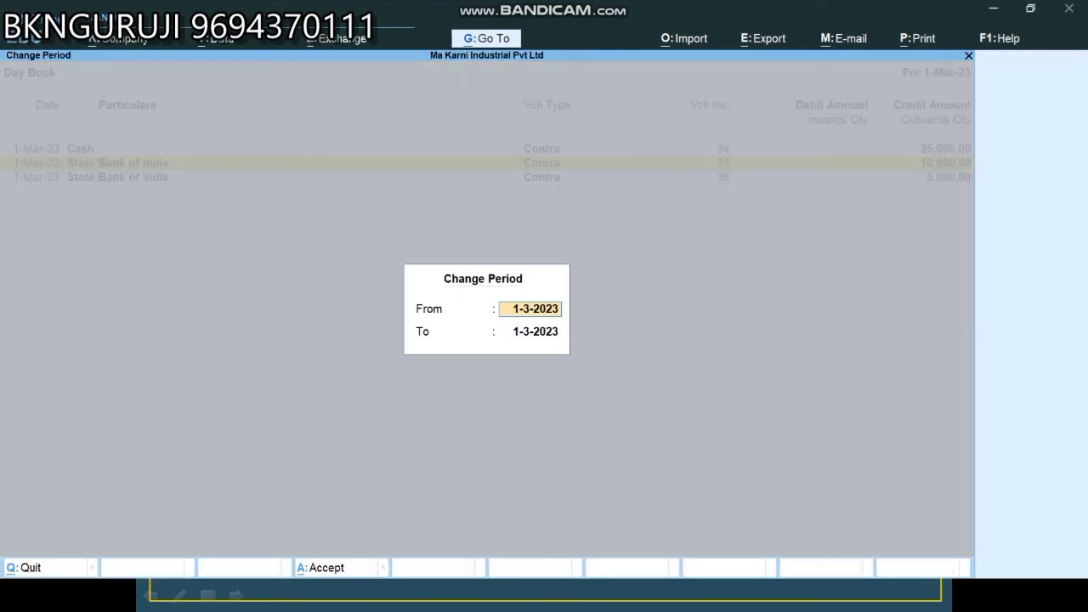
type("1-4-22")
key("Return")
key("Return")
- Examine the receipt and contra vouchers in the Day Book from April 2022 through March 2023, then close it
key("Down")
key("Down")
key("Down")
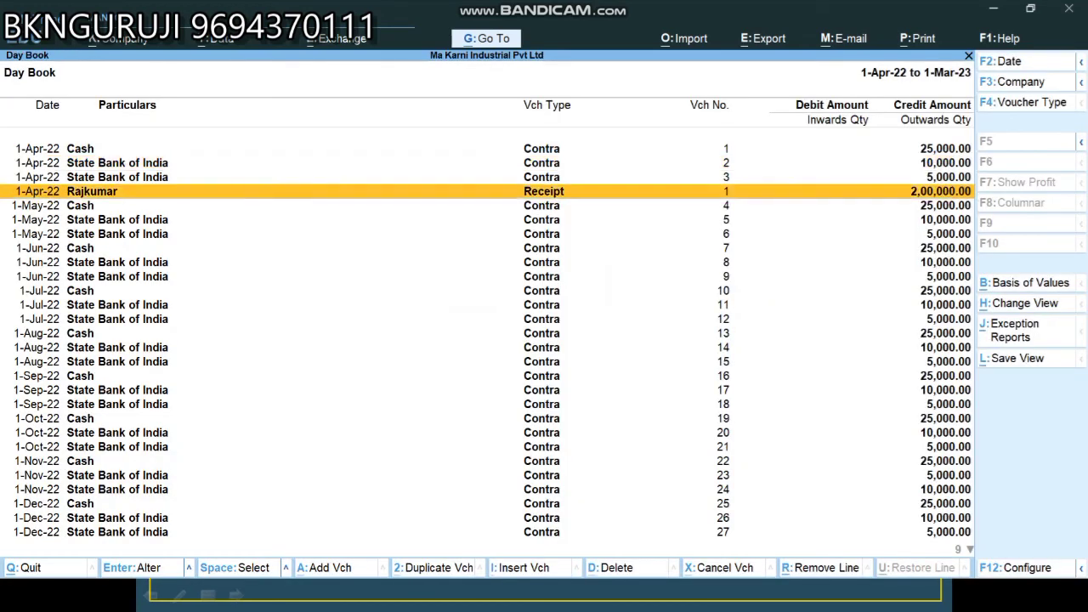
key("Down")
key("Down")
key("Down")
key("Down")
key("Down")
key("Down")
key("Down")
key("Down")
key("Down")
key("Down")
key("Down")
key("Down")
key("Down")
key("Down")
key("Down")
key("Down")
key("Down")
key("Down")
key("Down")
key("Down")
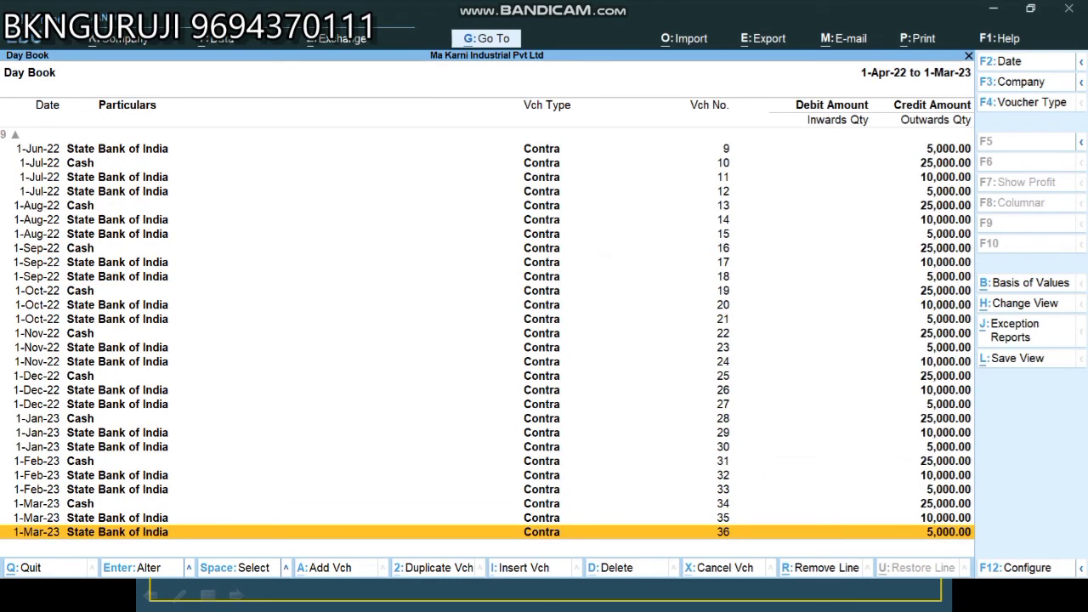
key("Escape")
- Open the Balance Sheet again and expand it to the detailed view, moving to the Current Assets breakdown
key("Down")
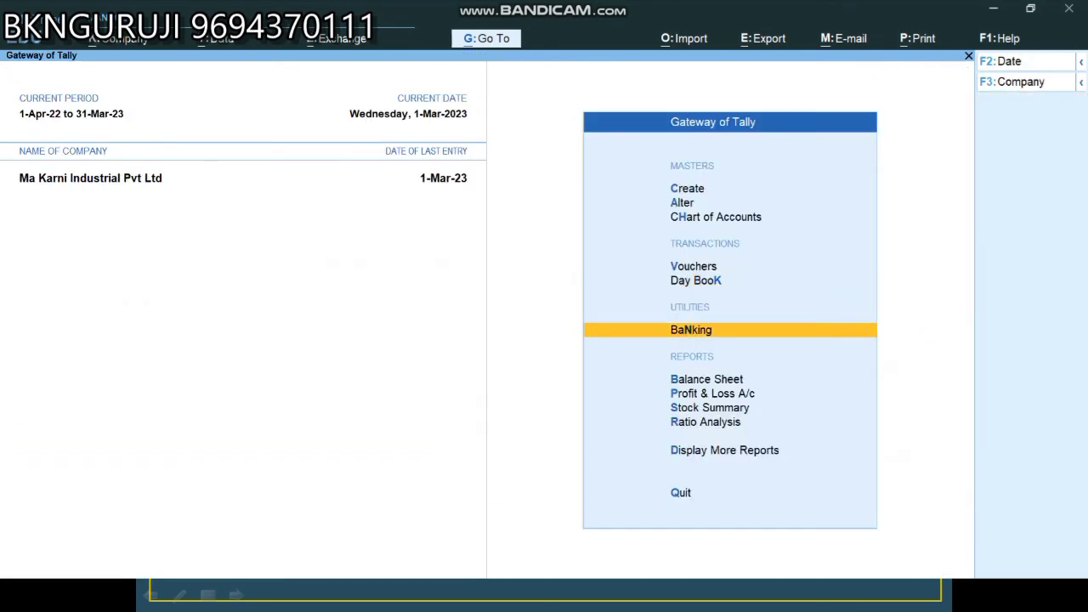
key("Down")
key("Down")
key("Up")
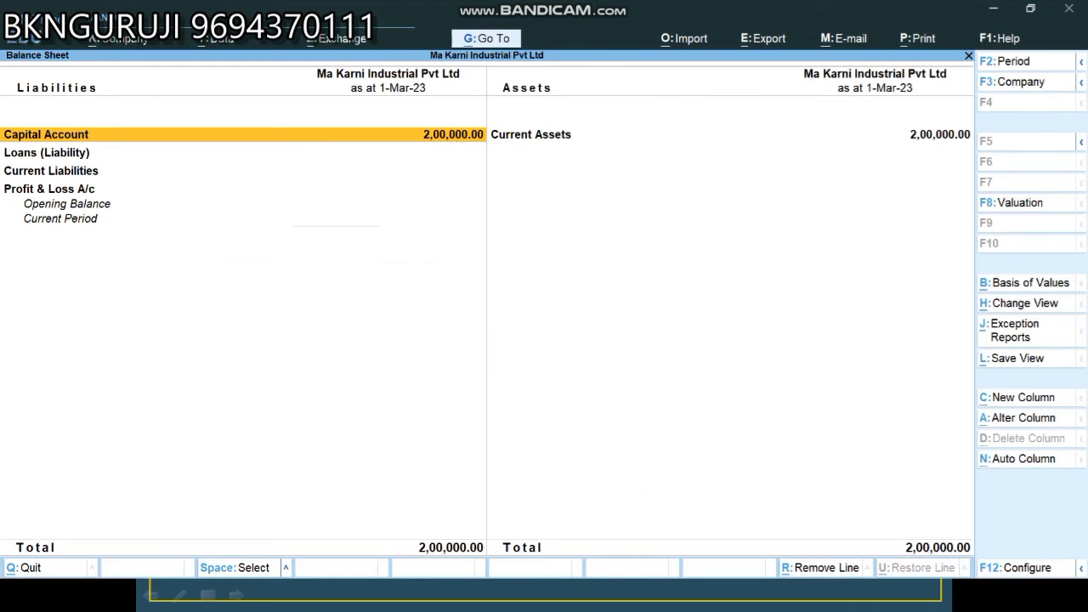
key("alt+F1")
key("Right")
key("Down")
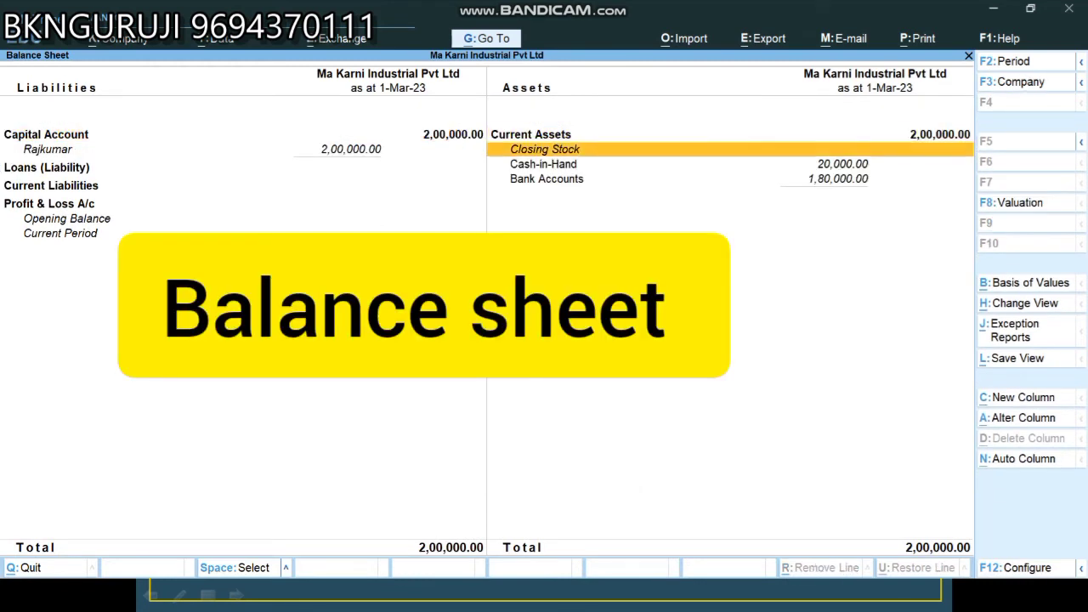
- Drill down from Bank Accounts under Current Assets to the State Bank of India ledger's monthly summary
key("Down")
key("Down")
key("Return")
key("Down")
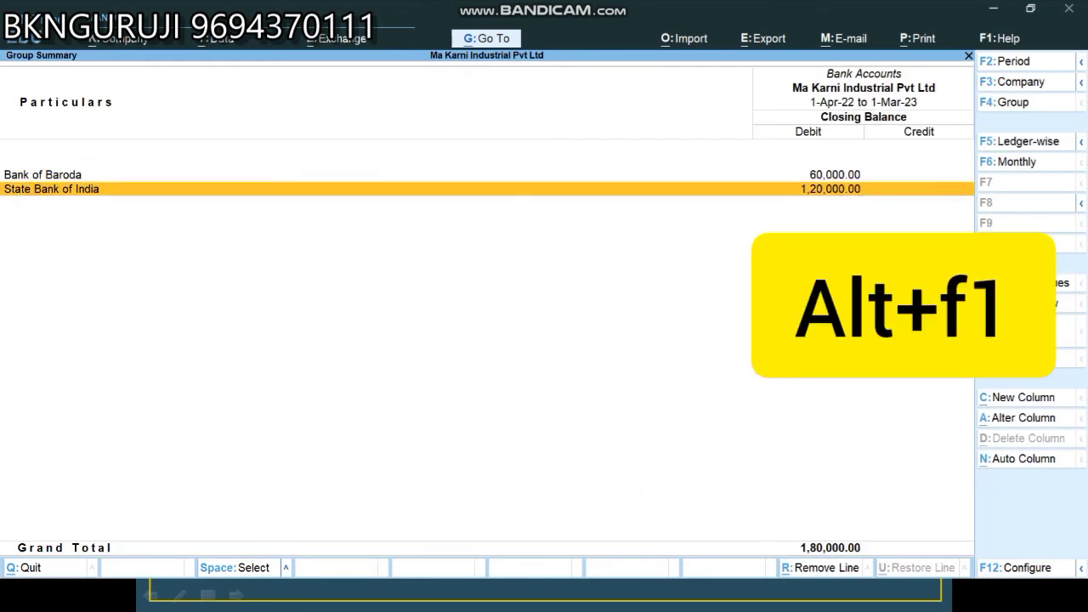
key("Return")
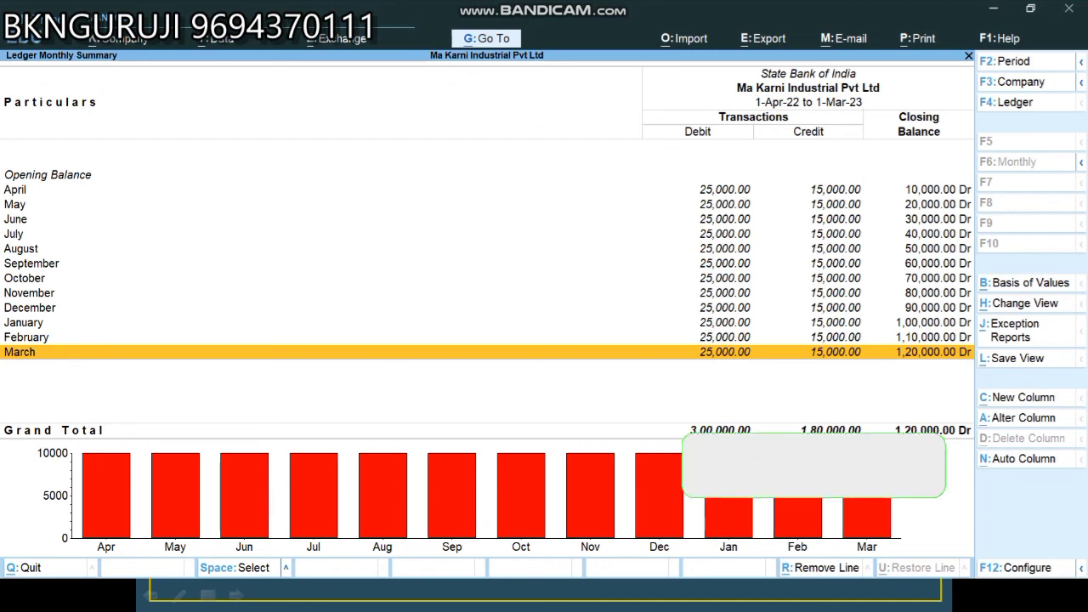
key("alt+Tab")
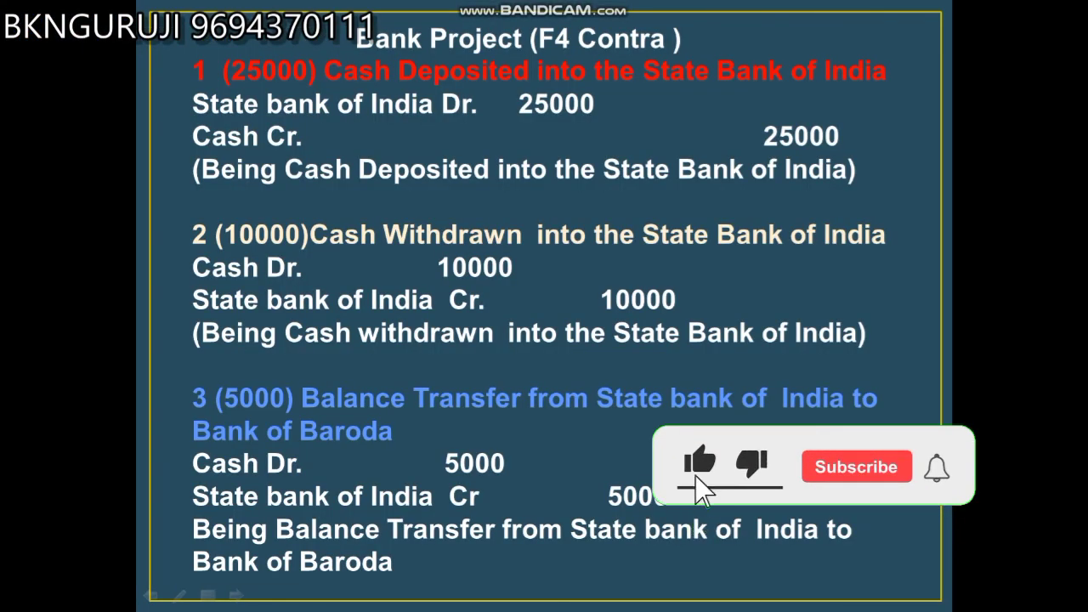
key("alt+Tab")
key("alt+Tab")
key("alt+Tab")
key("alt+Tab")
key("alt+Tab")
key("alt+Tab")
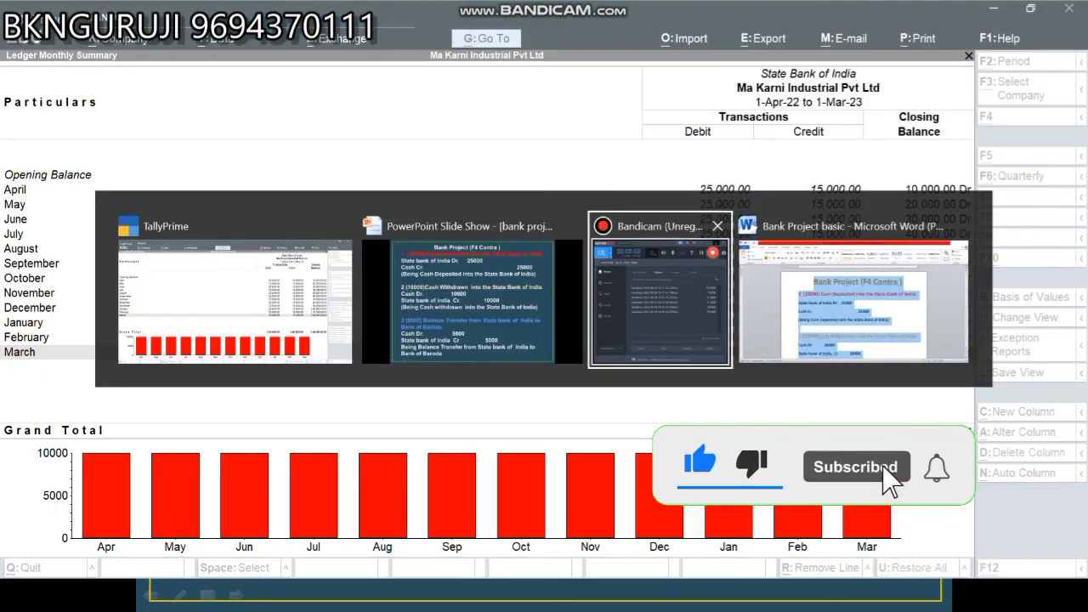
key("alt+Tab")
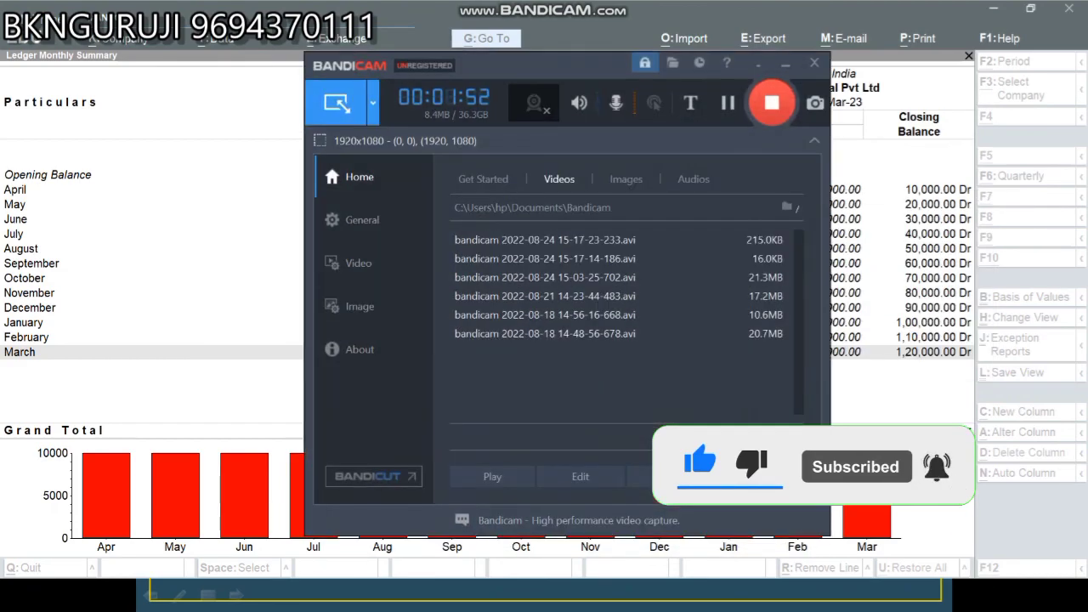